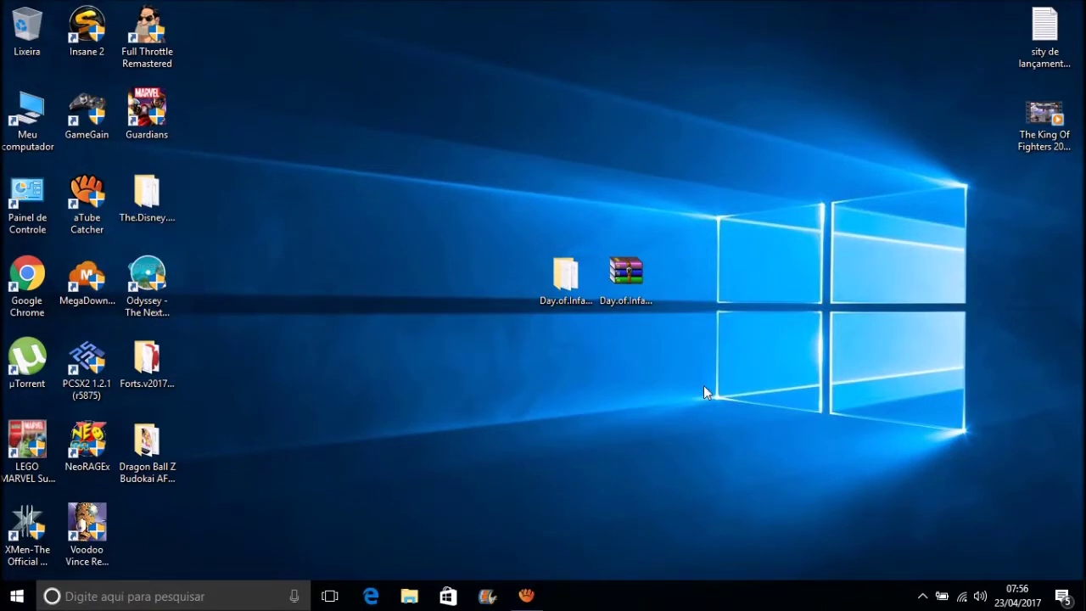
pyautogui.click(592, 341)
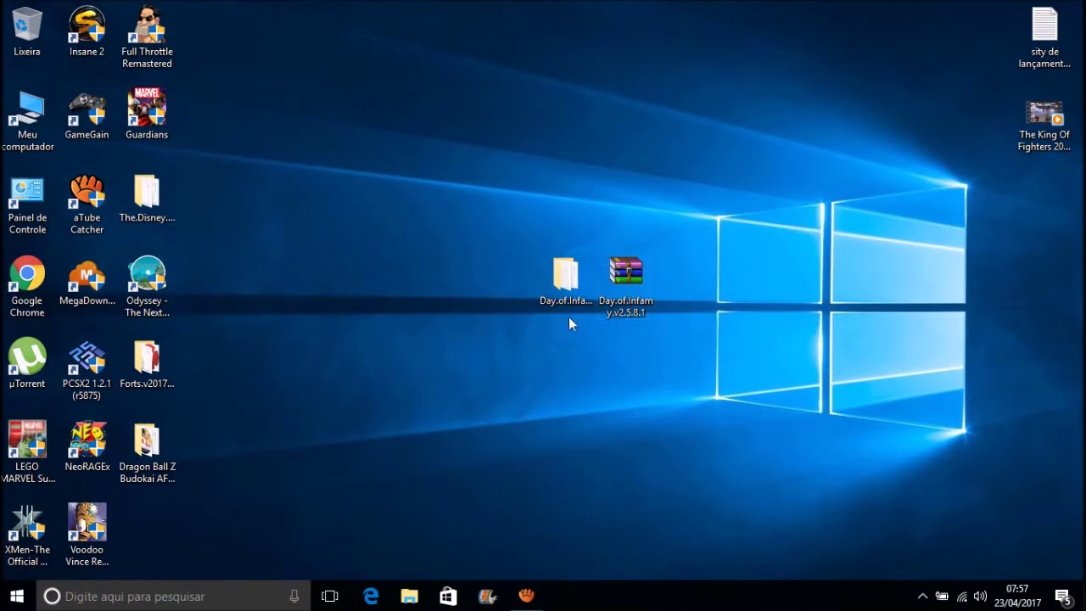
pyautogui.moveTo(666, 365); pyautogui.dragTo(524, 204)
pyautogui.click(523, 203)
pyautogui.moveTo(685, 404); pyautogui.dragTo(547, 214)
pyautogui.moveTo(661, 395); pyautogui.dragTo(481, 196)
pyautogui.click(481, 197)
pyautogui.moveTo(701, 438); pyautogui.dragTo(500, 134)
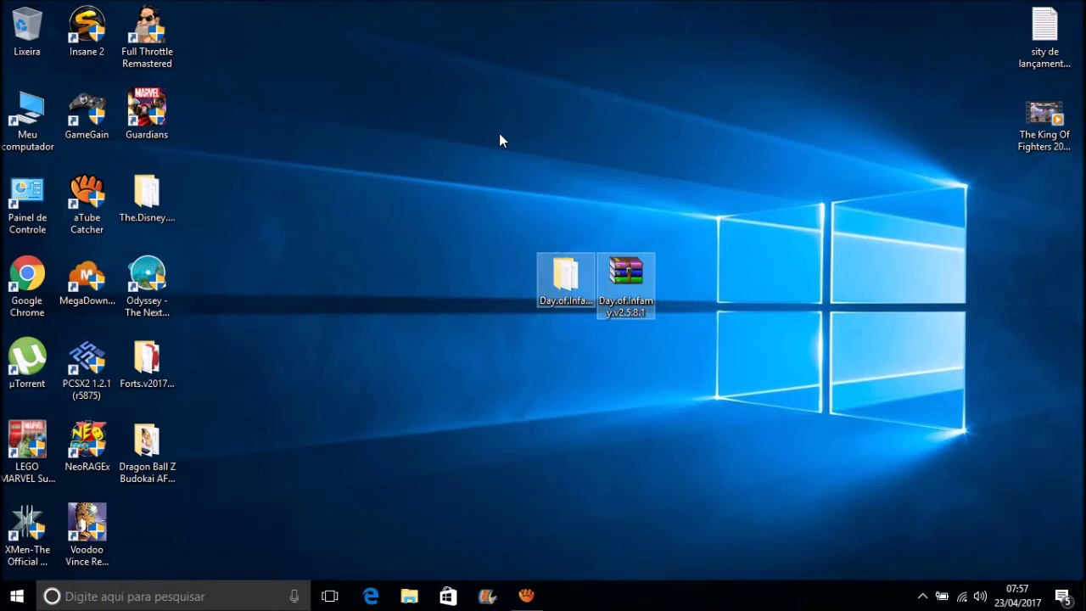
pyautogui.click(626, 331)
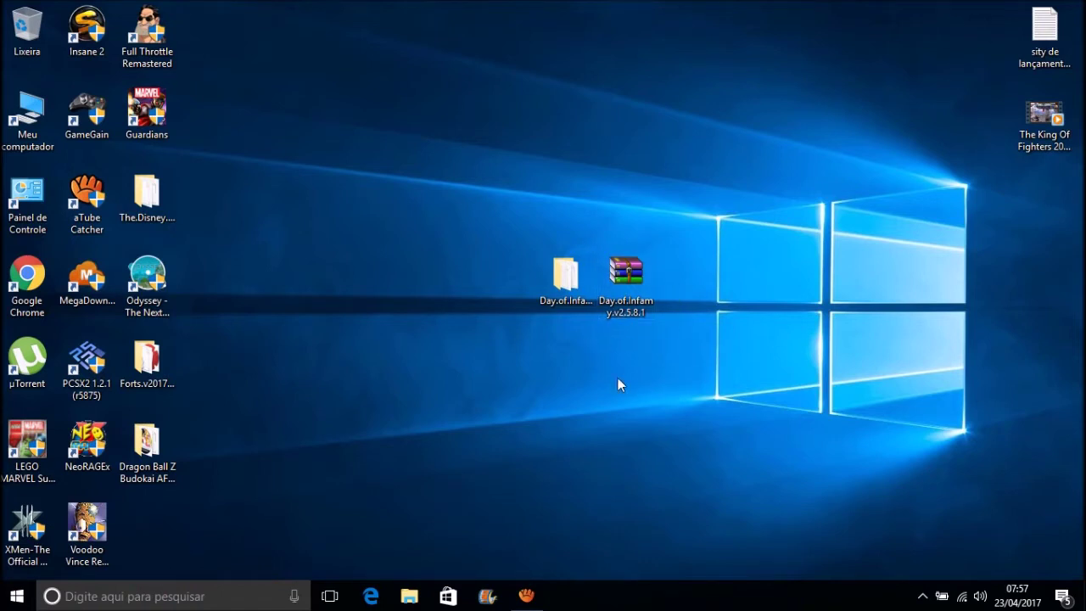
pyautogui.click(622, 313)
pyautogui.moveTo(654, 373); pyautogui.dragTo(427, 104)
pyautogui.click(508, 208)
pyautogui.click(710, 416)
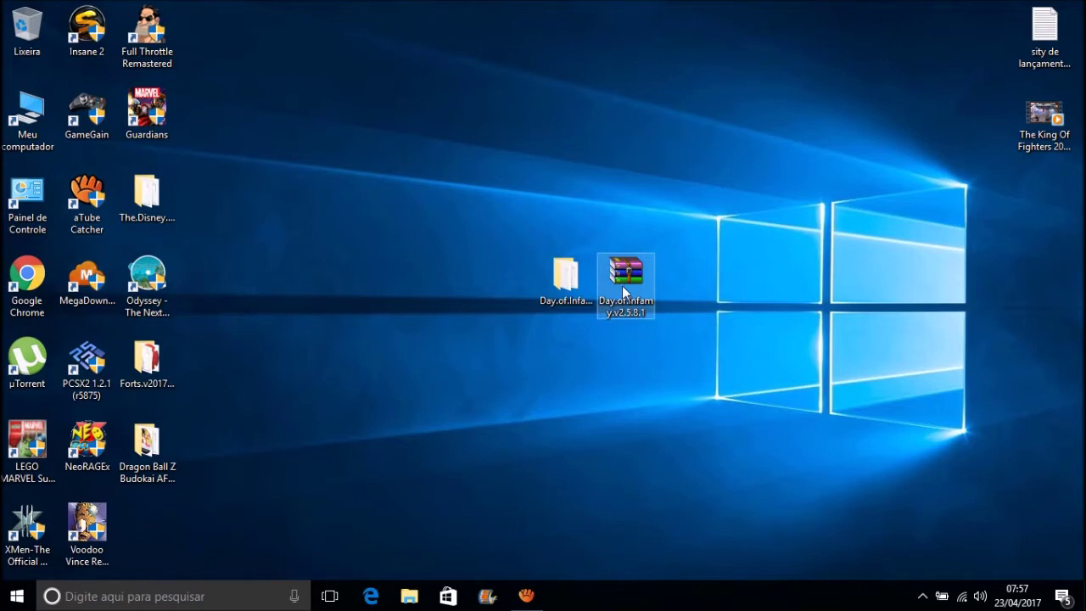
pyautogui.moveTo(622, 294)
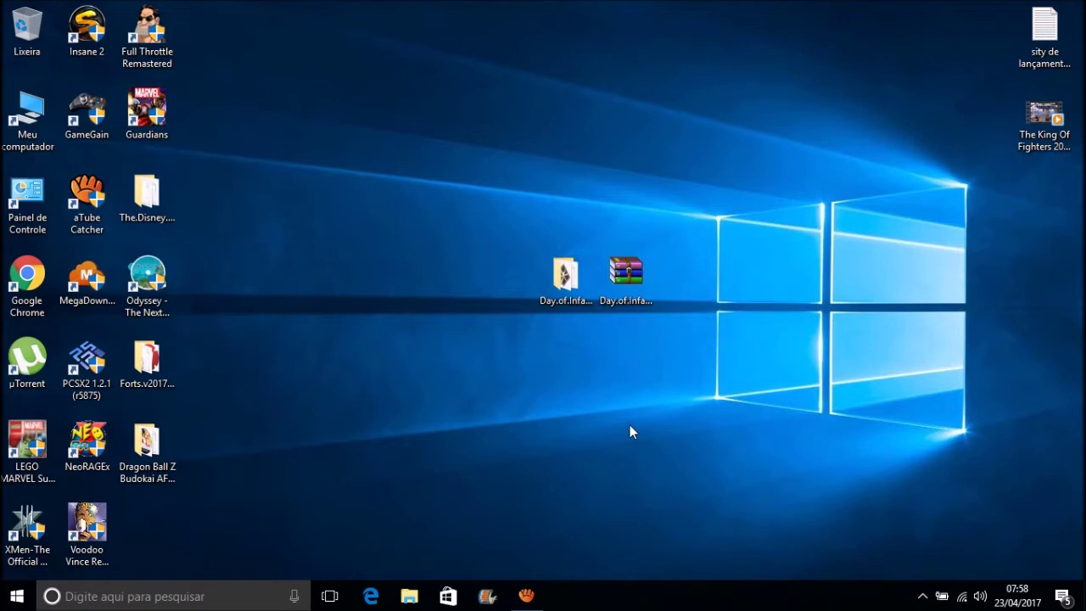
# Show the extraction options for the Day.of.Infamy.v2.5.8.1 archive on the desktop.
pyautogui.click(620, 282)
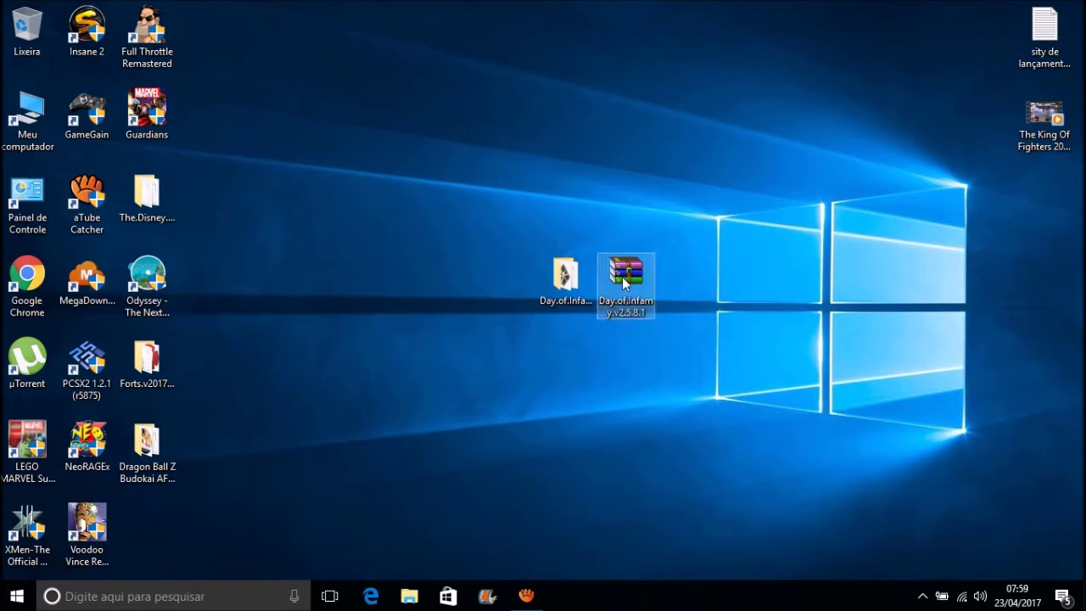
pyautogui.rightClick(628, 287)
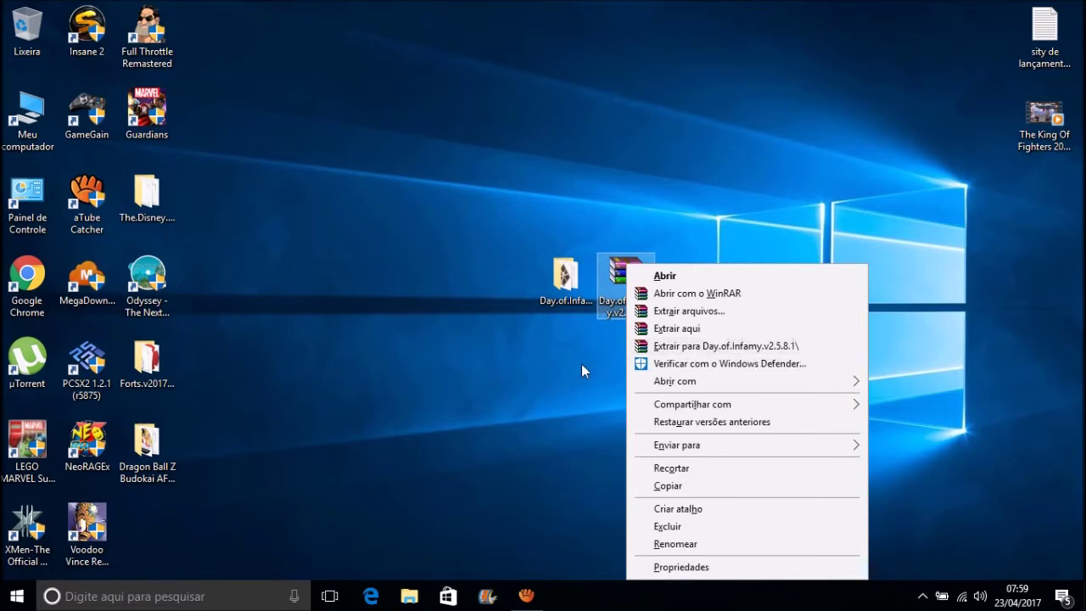
pyautogui.click(560, 370)
# Cut the extracted Day.of.Infamy.v2.5.8.1 folder from the desktop.
pyautogui.click(577, 279)
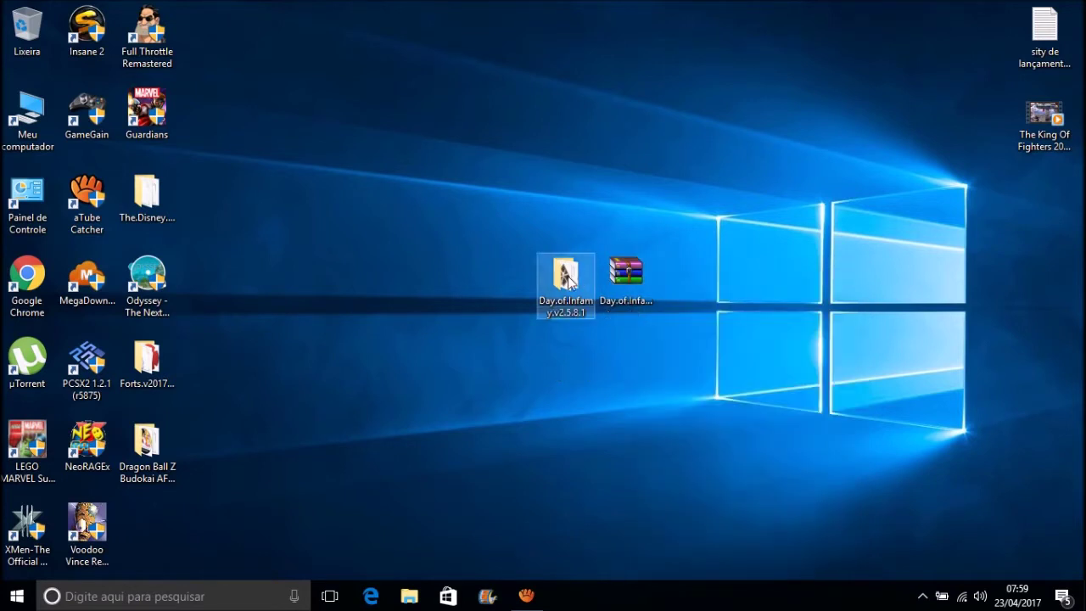
pyautogui.doubleClick(567, 273)
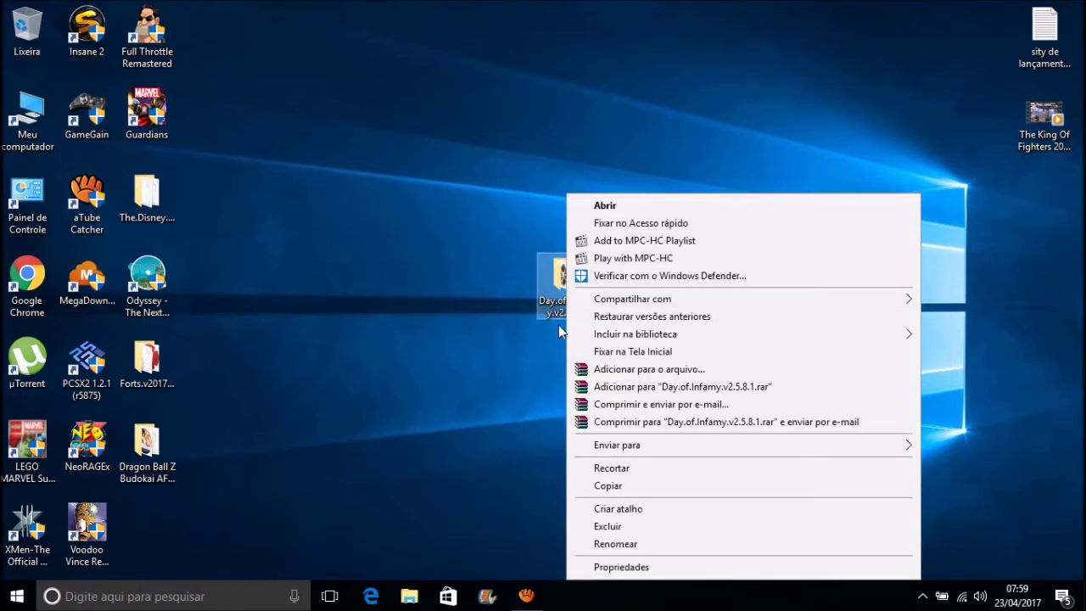
pyautogui.click(609, 465)
pyautogui.click(370, 270)
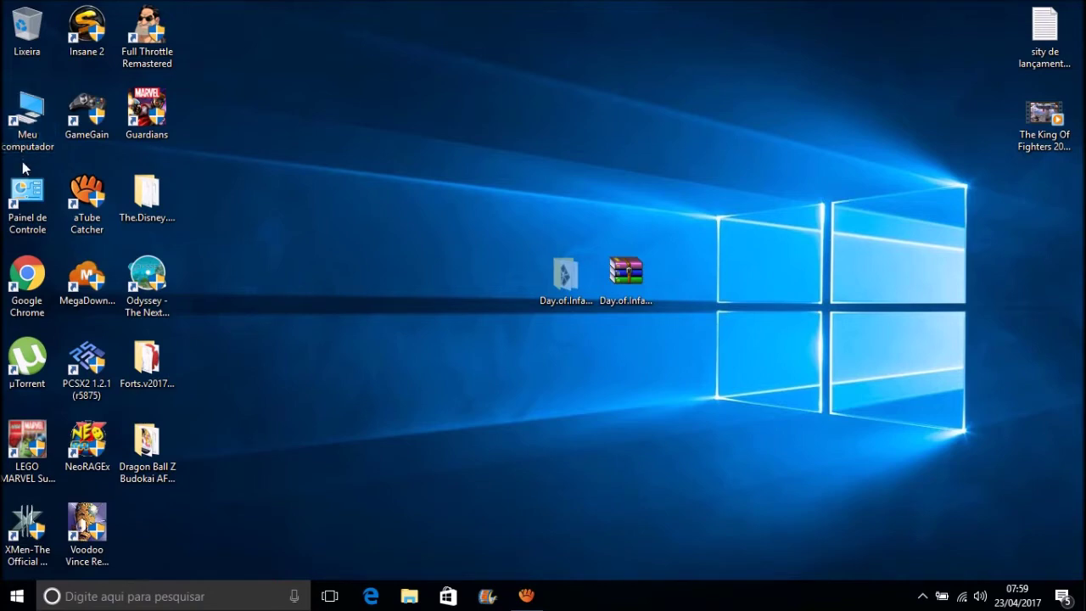
# Paste the cut game folder into Program Files (x86) on Windows (C:), granting administrator permission for the move.
pyautogui.doubleClick(31, 131)
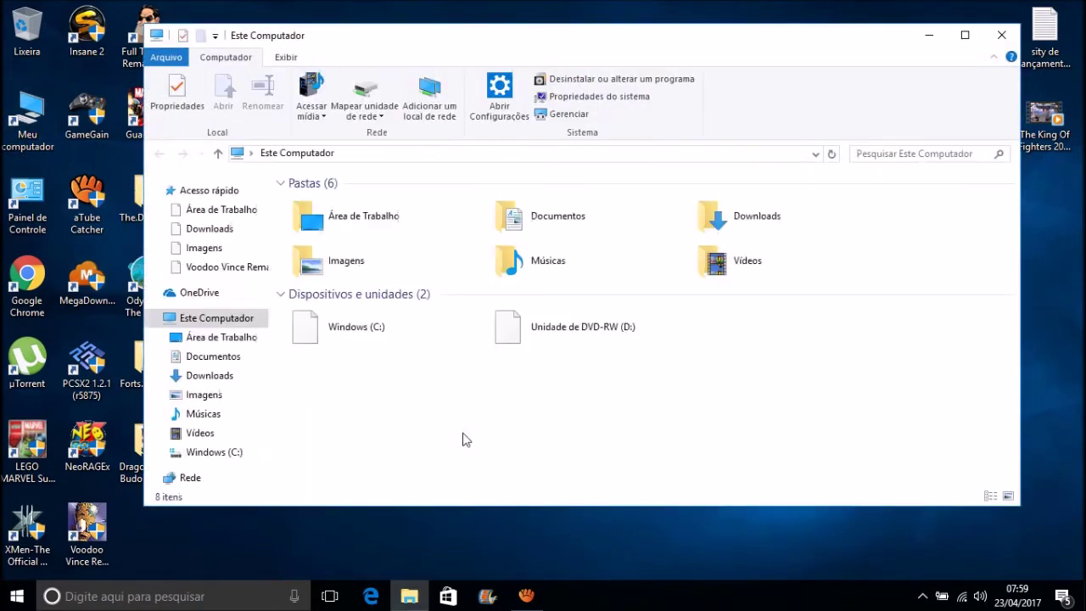
pyautogui.click(402, 336)
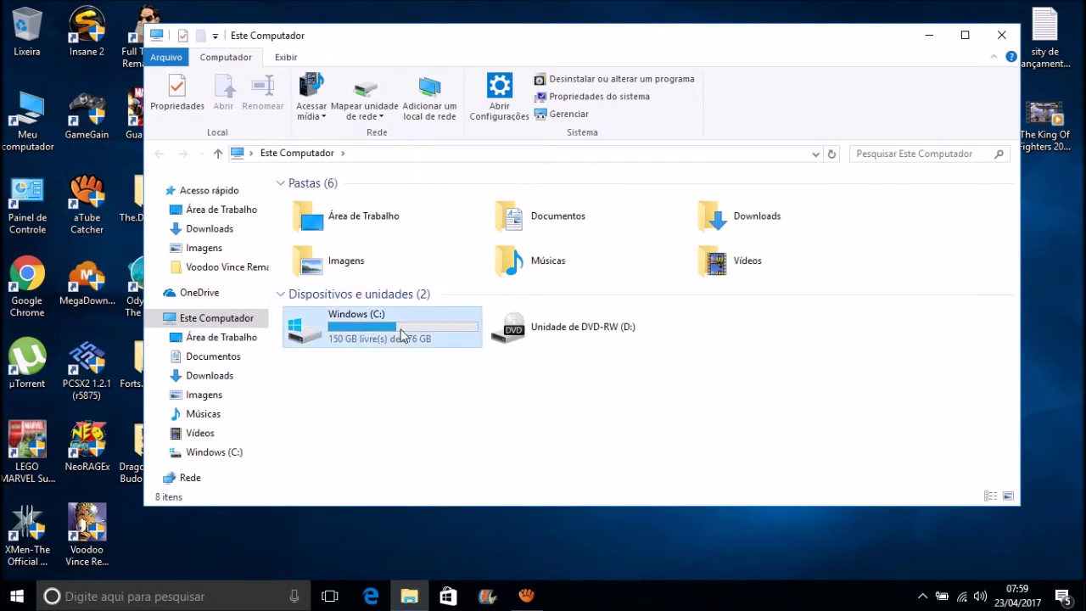
pyautogui.doubleClick(371, 316)
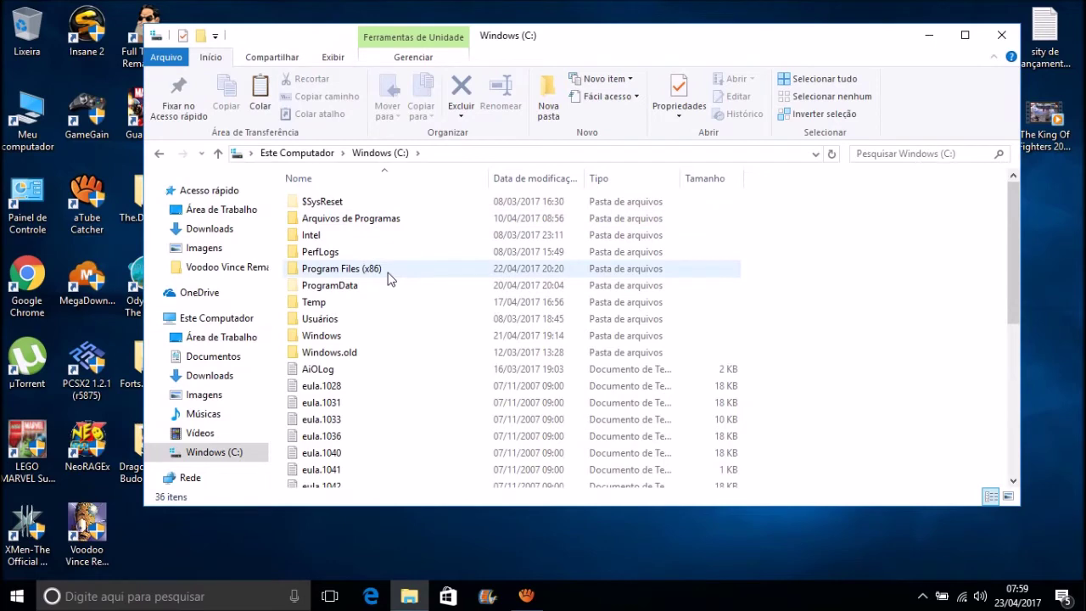
pyautogui.doubleClick(388, 274)
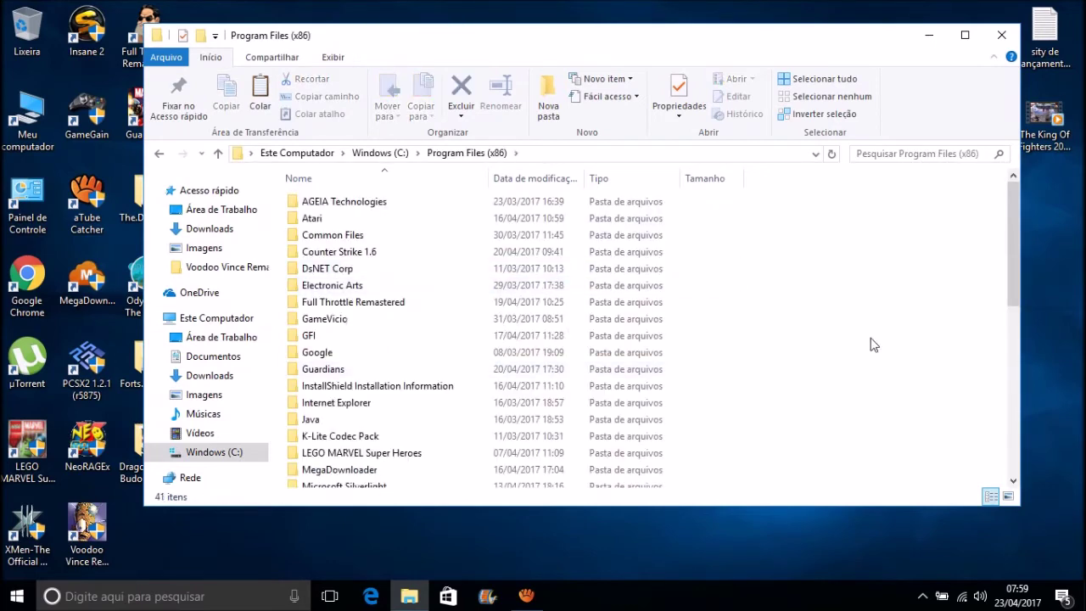
pyautogui.rightClick(273, 170)
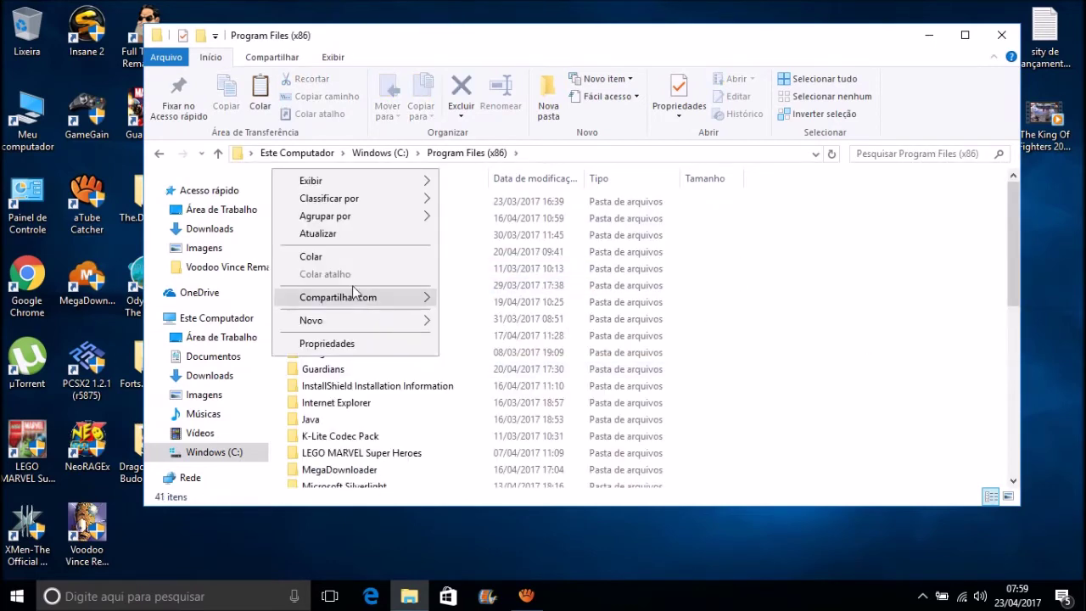
pyautogui.click(321, 256)
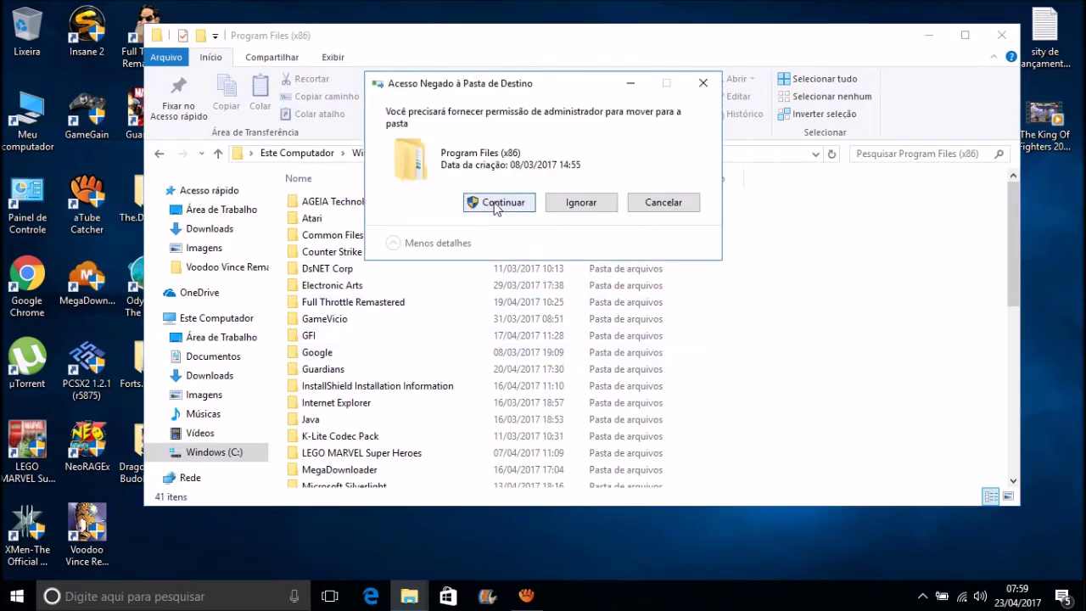
pyautogui.click(493, 202)
# Open the Day.of.Infamy.v2.5.8.1 folder in Program Files (x86) and look through its files.
pyautogui.doubleClick(448, 265)
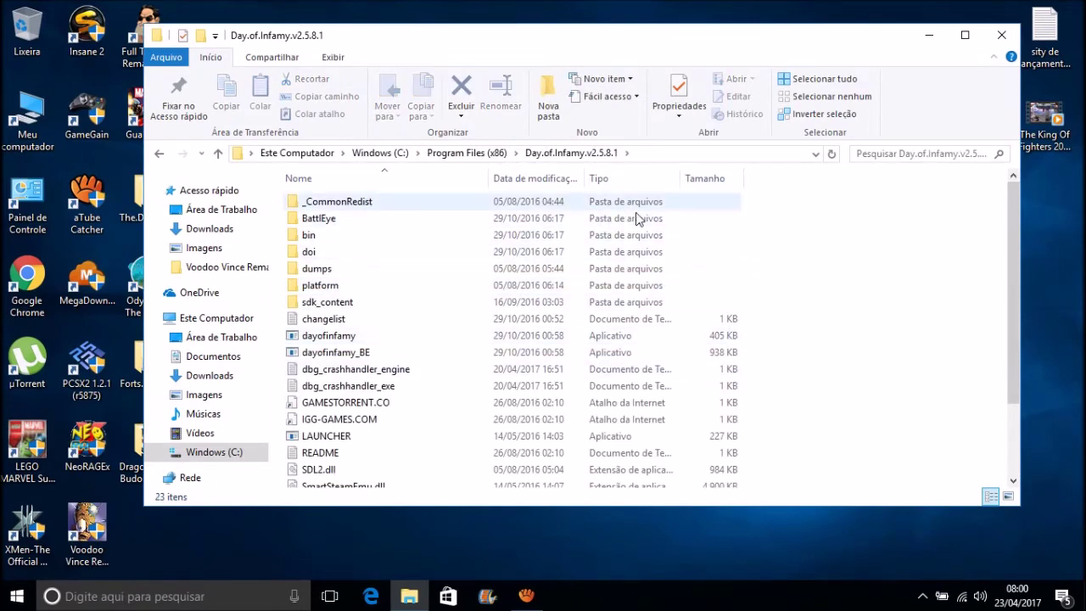
pyautogui.scroll(-3, 1013, 353)
pyautogui.scroll(3, 1013, 289)
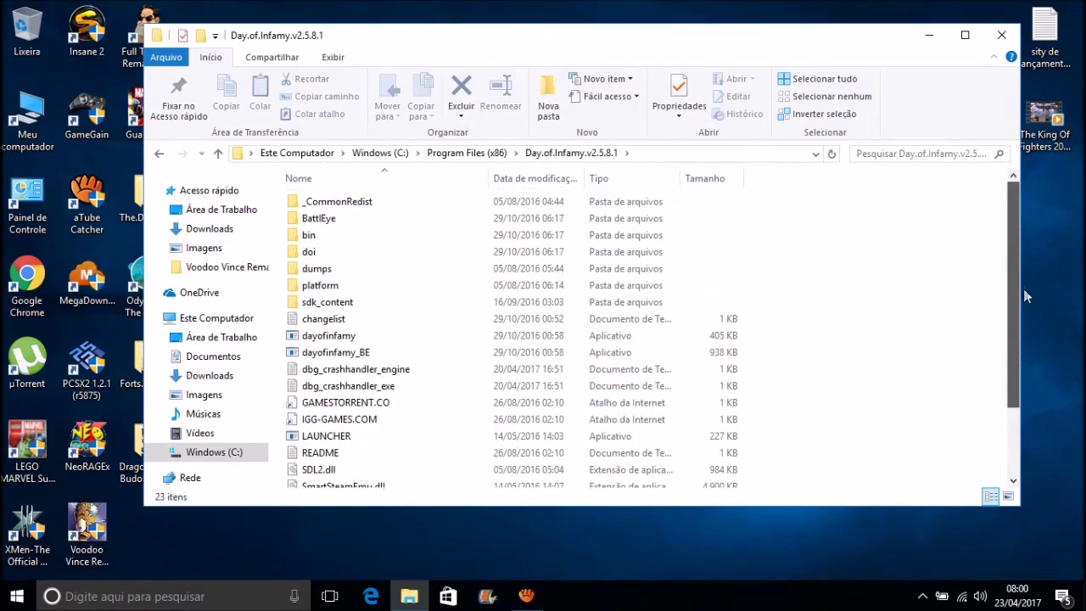
pyautogui.scroll(-3, 968, 430)
pyautogui.scroll(1, 968, 430)
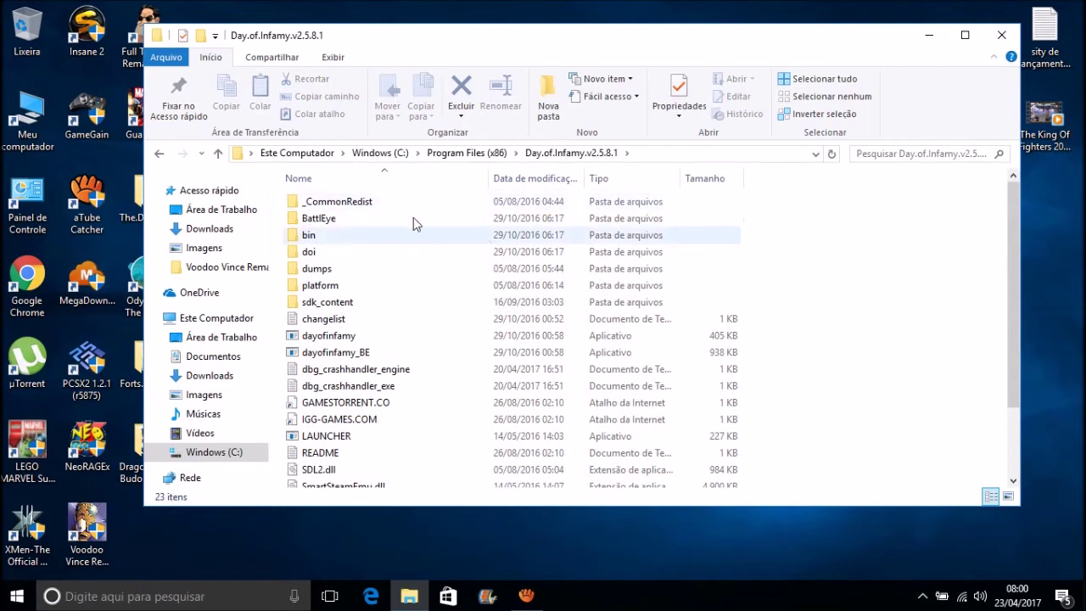
# Locate and select the DXSETUP installer in the game's _CommonRedist\DirectX\Jun2010 folder.
pyautogui.doubleClick(336, 211)
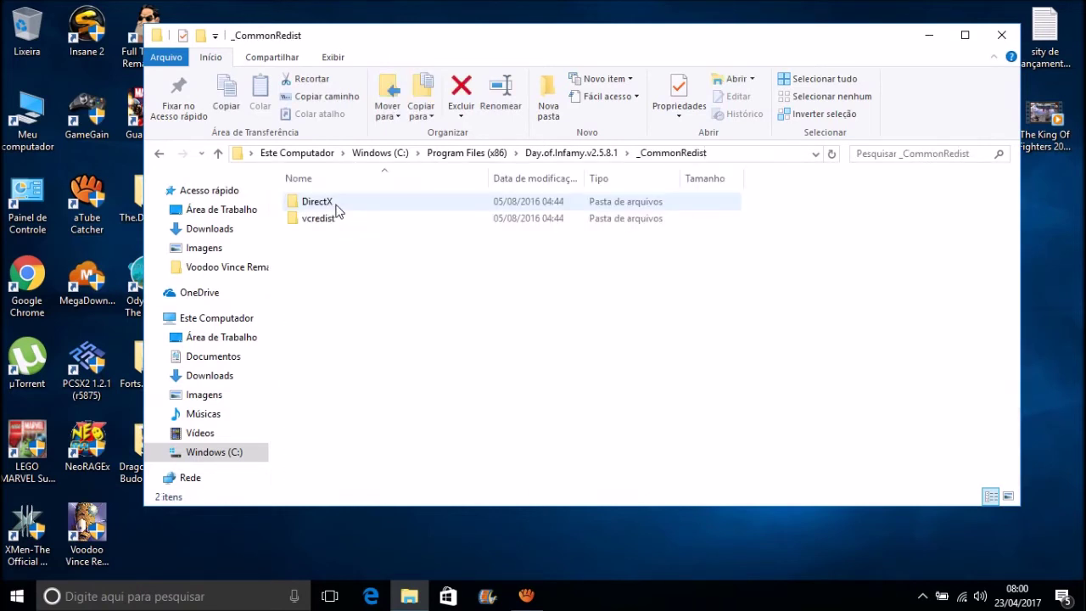
pyautogui.doubleClick(326, 204)
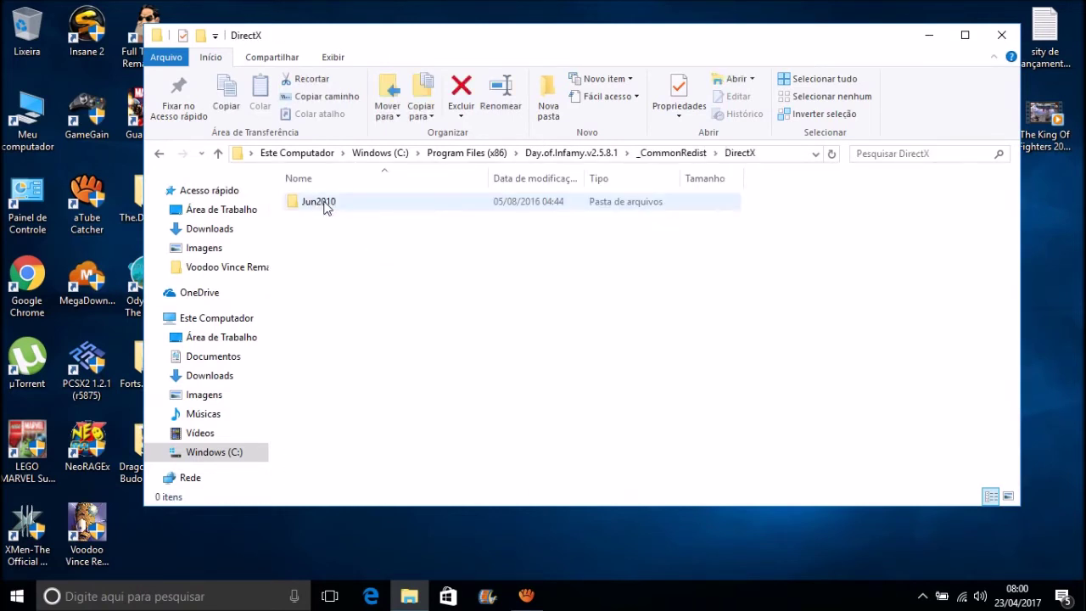
pyautogui.click(325, 204)
pyautogui.doubleClick(326, 205)
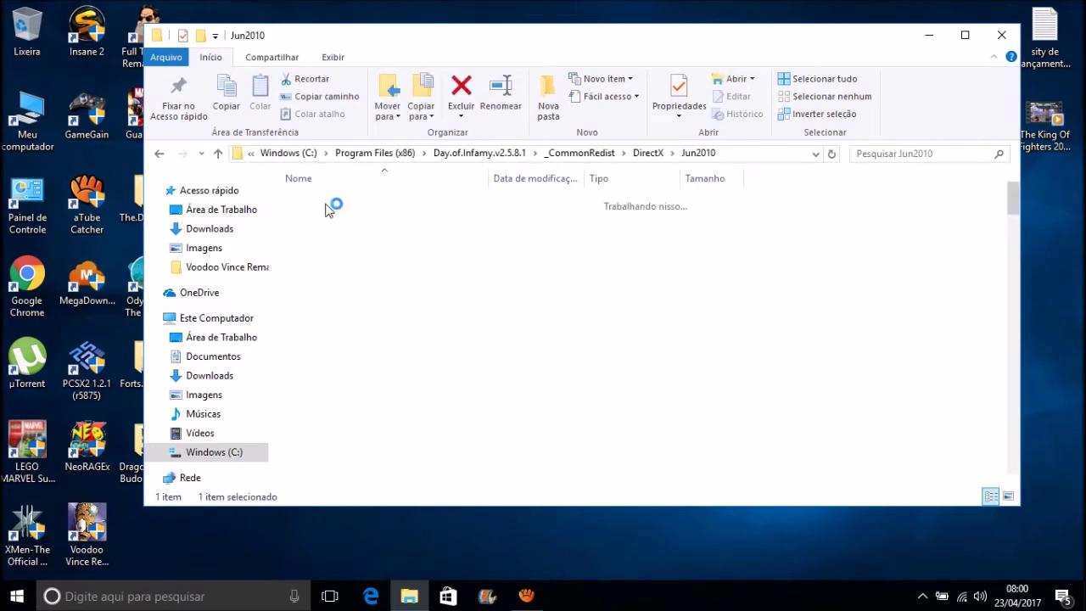
pyautogui.moveTo(1015, 221); pyautogui.dragTo(1006, 297)
pyautogui.click(354, 331)
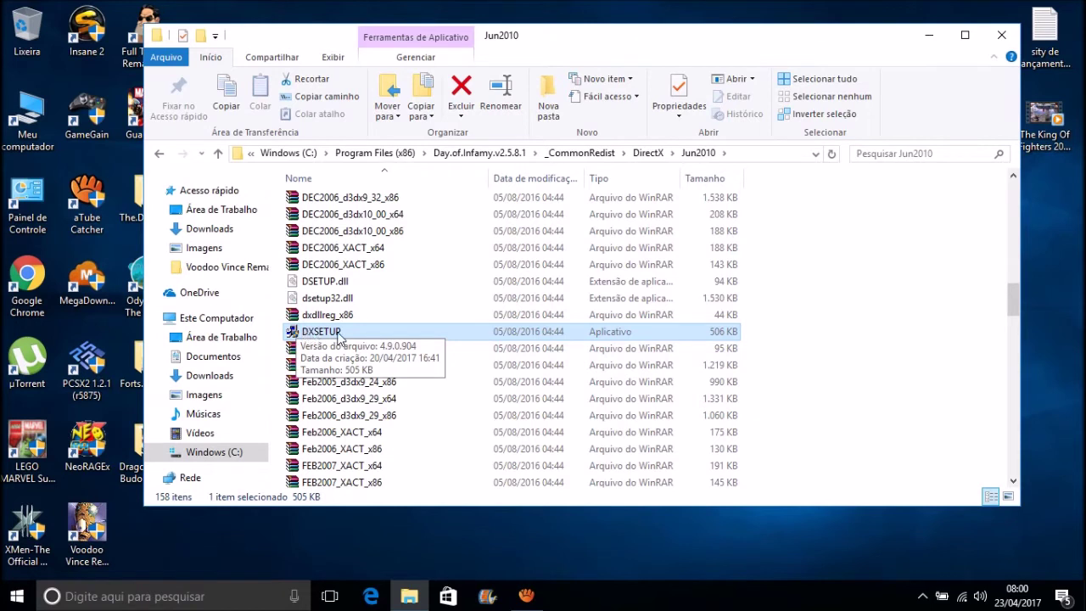
# Go to the vcredist\2010 folder under _CommonRedist and point out the vcredist_x64 and vcredist_x86 installers.
pyautogui.click(156, 154)
pyautogui.click(156, 154)
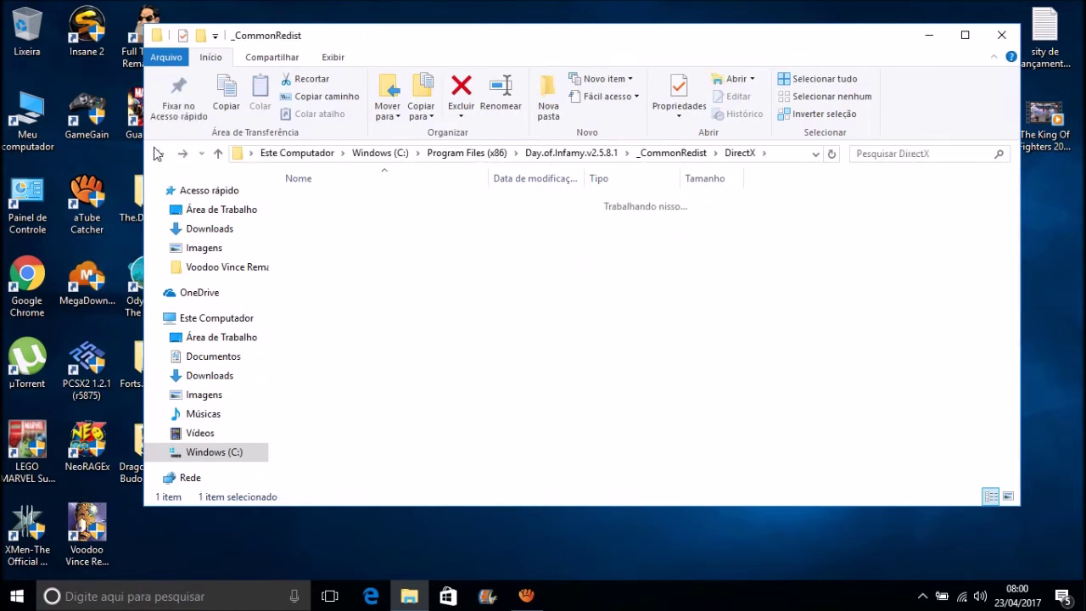
pyautogui.doubleClick(351, 219)
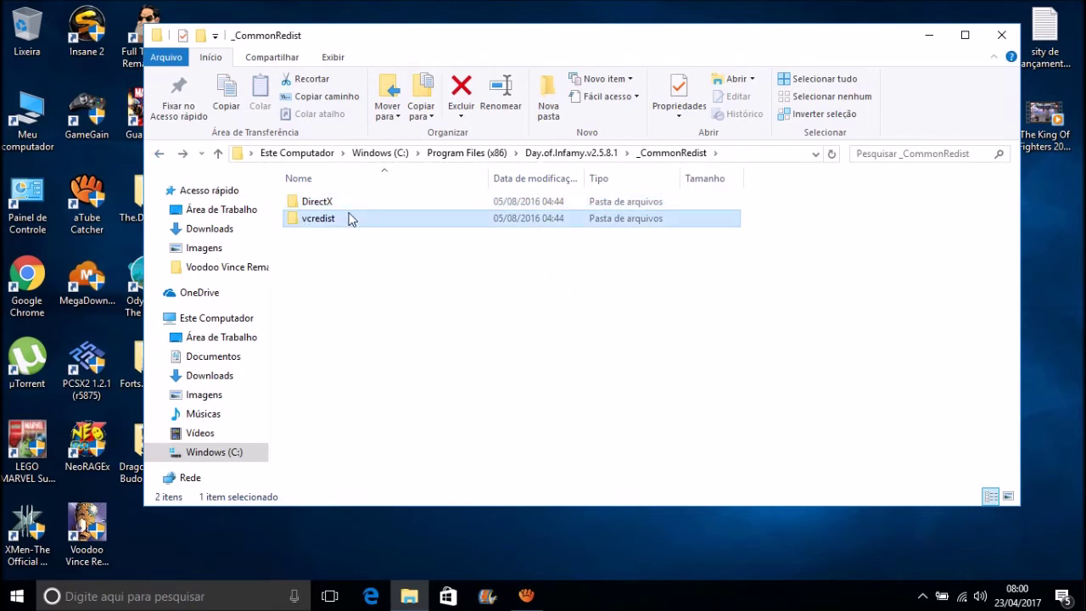
pyautogui.click(314, 208)
pyautogui.doubleClick(314, 208)
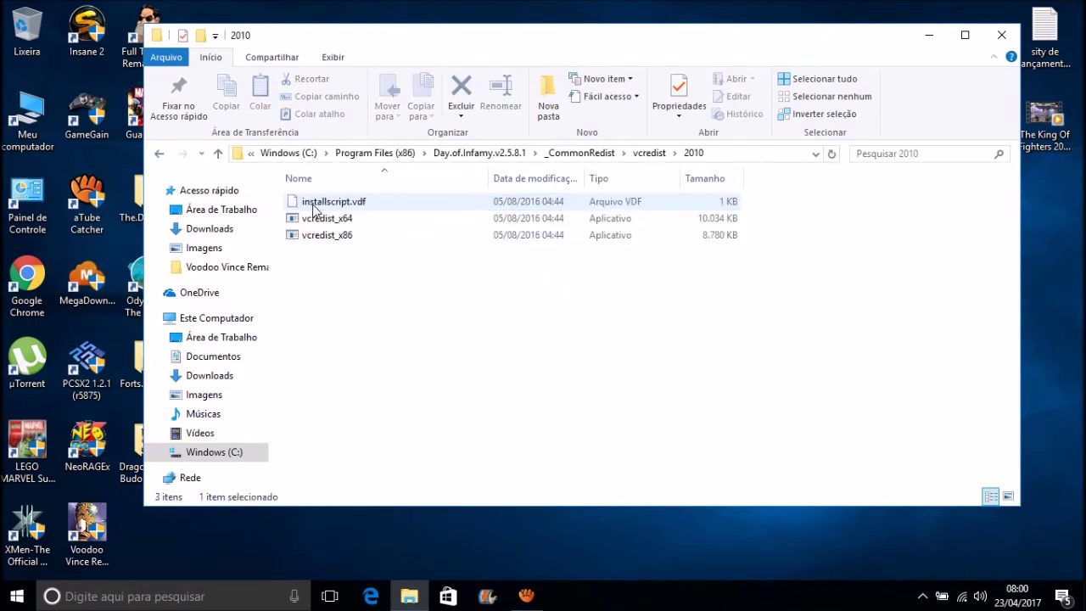
pyautogui.moveTo(422, 292); pyautogui.dragTo(326, 219)
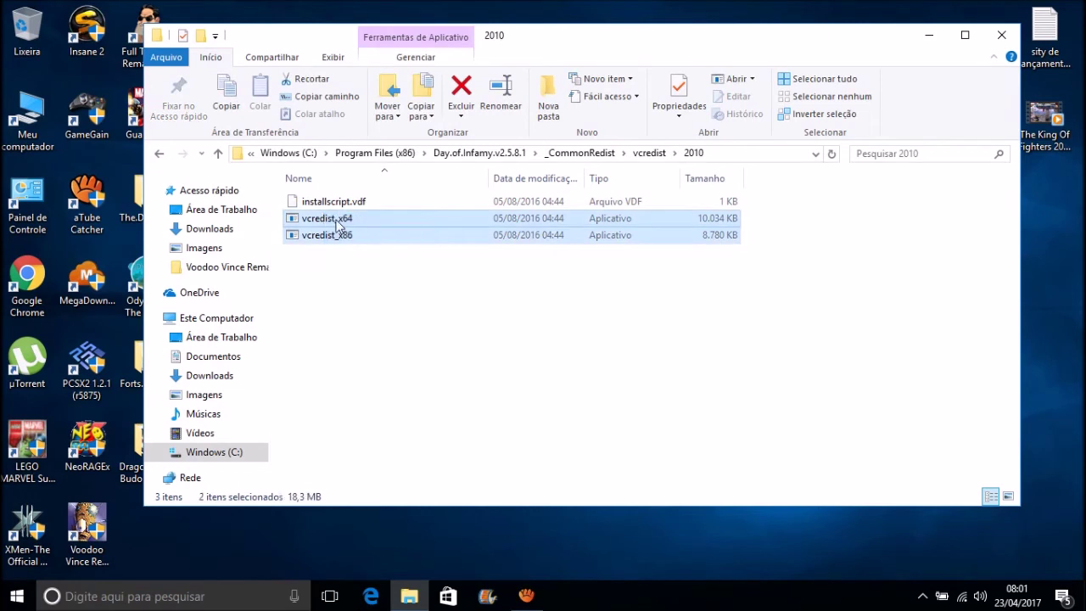
pyautogui.click(405, 254)
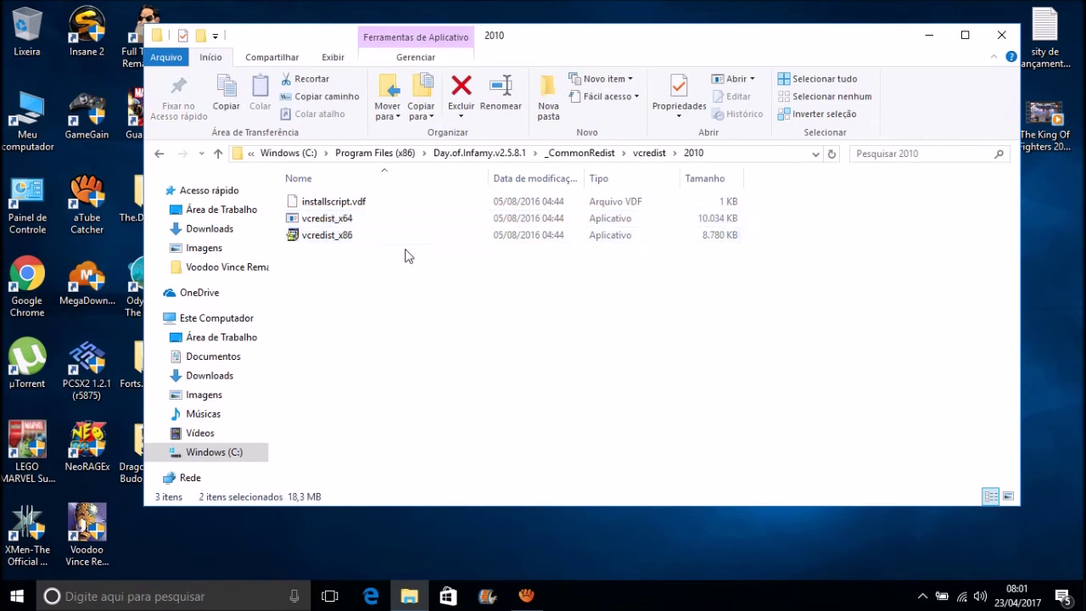
# Open the vcredist\2013 folder and point out its vcredist_x64 and vcredist_x86 installers.
pyautogui.click(160, 154)
pyautogui.click(331, 221)
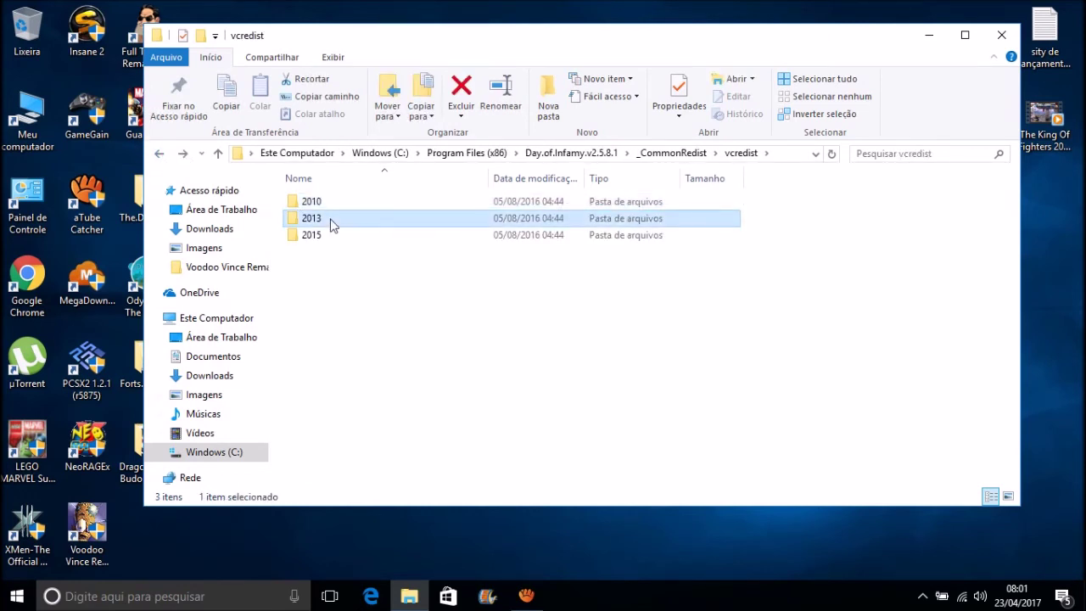
pyautogui.rightClick(331, 222)
pyautogui.press('Escape')
pyautogui.doubleClick(326, 219)
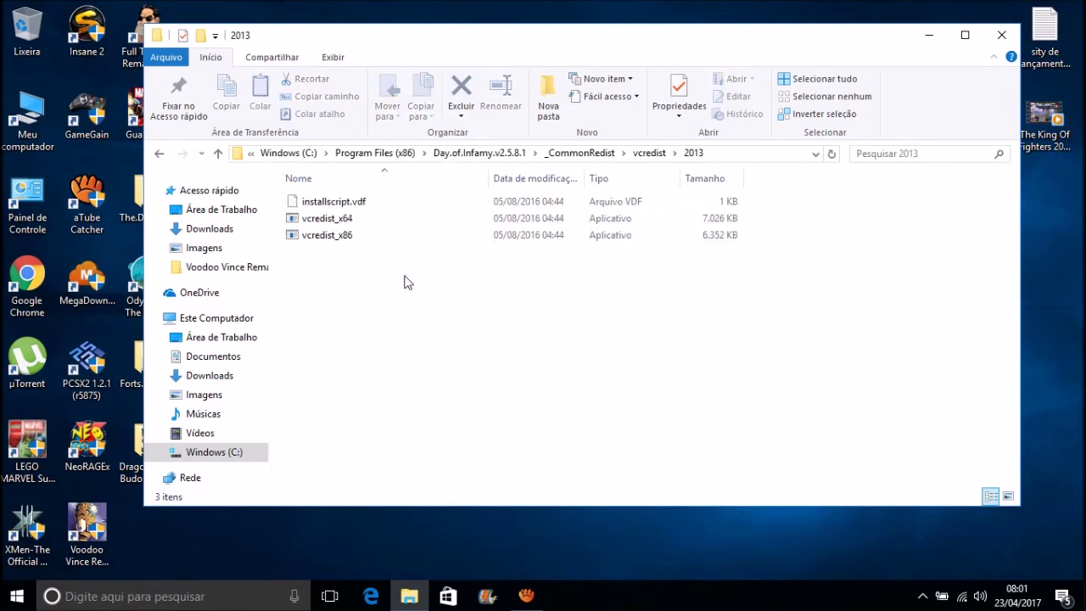
pyautogui.click(331, 219)
pyautogui.click(335, 233)
pyautogui.doubleClick(339, 219)
pyautogui.click(356, 238)
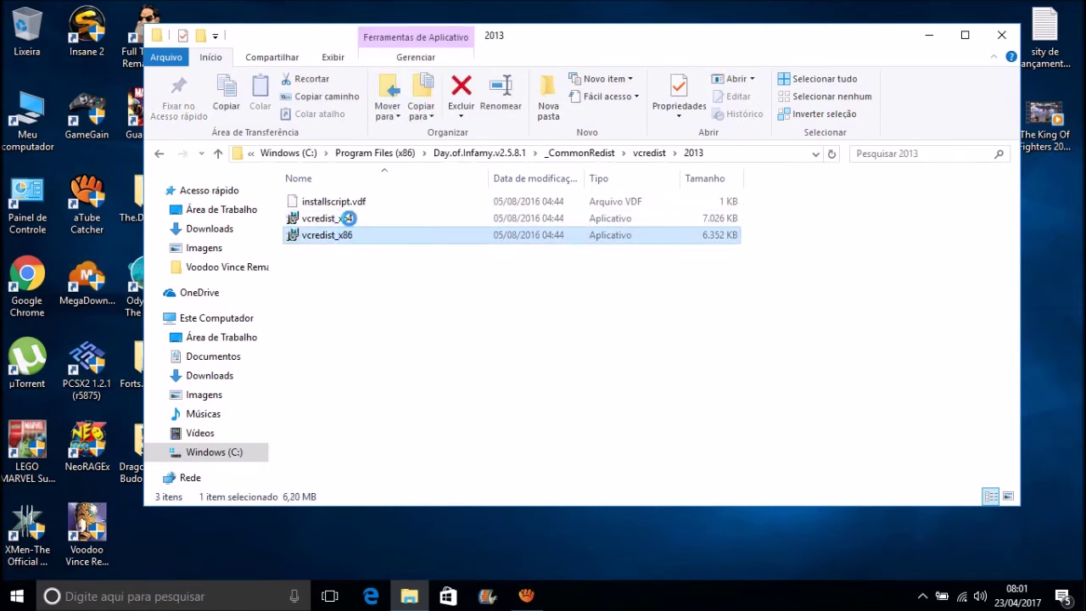
pyautogui.click(386, 223)
pyautogui.click(382, 235)
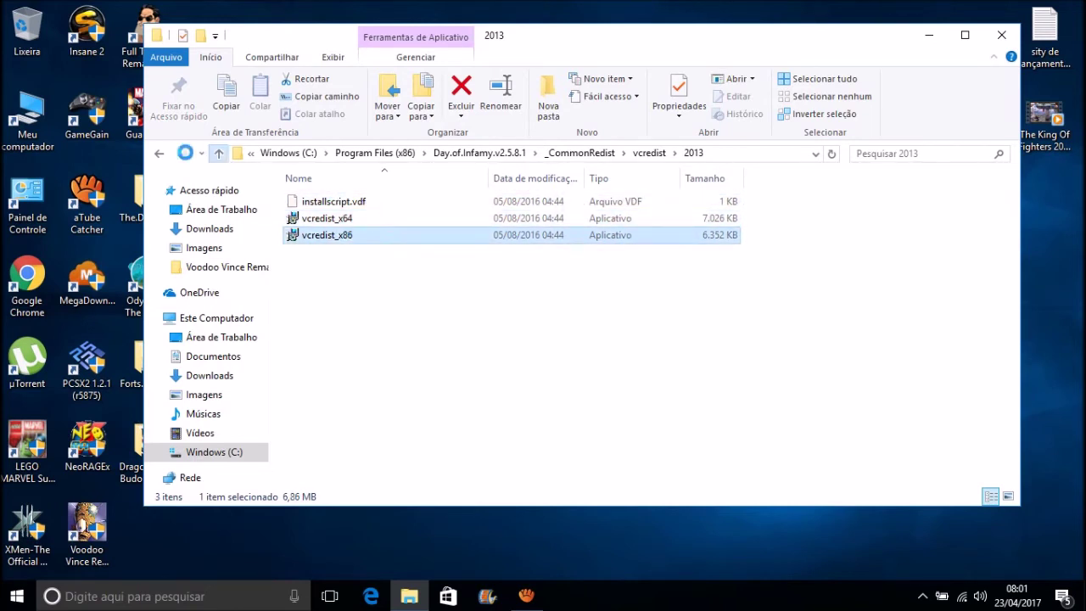
# Open the vcredist\2015 folder and look over its vc_redist.x64 and vc_redist.x86 installers.
pyautogui.click(159, 154)
pyautogui.click(159, 154)
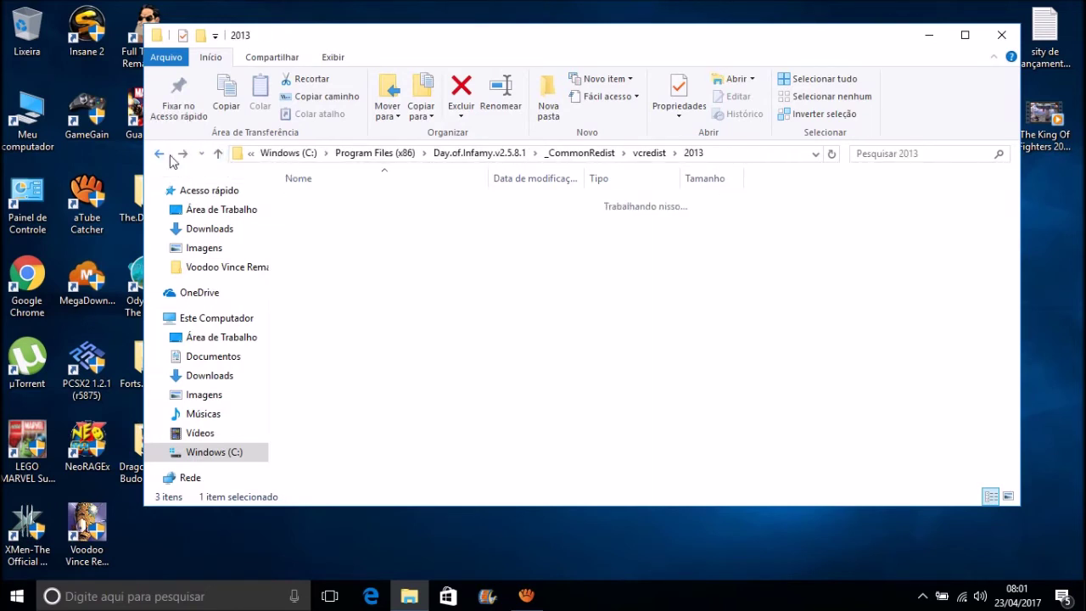
pyautogui.click(158, 154)
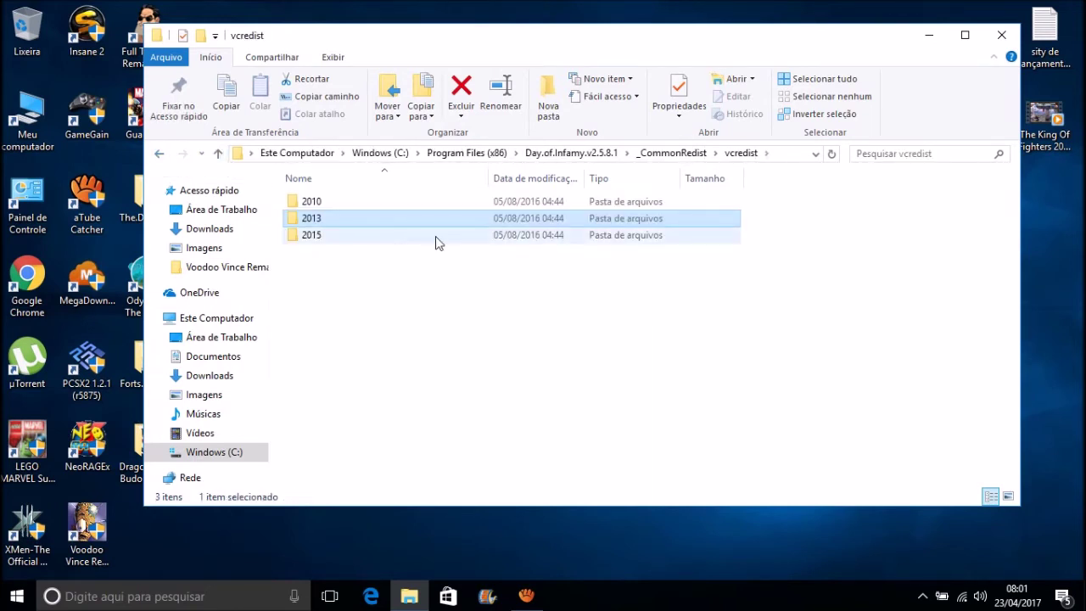
pyautogui.doubleClick(325, 238)
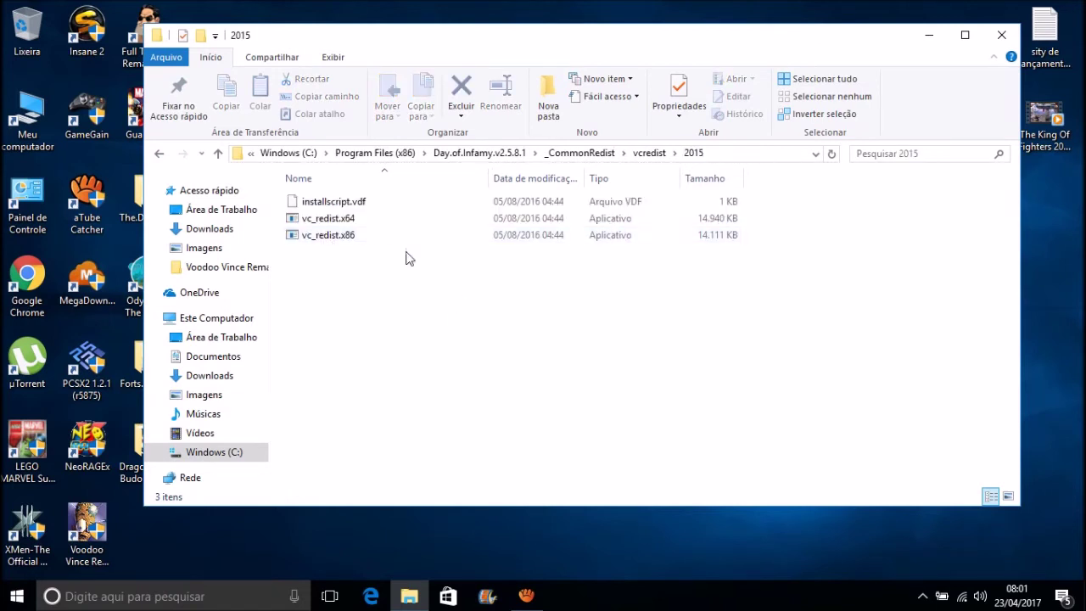
pyautogui.moveTo(433, 262); pyautogui.dragTo(425, 353)
# Return to the main Day.of.Infamy.v2.5.8.1 folder and bring its application files into view.
pyautogui.click(158, 154)
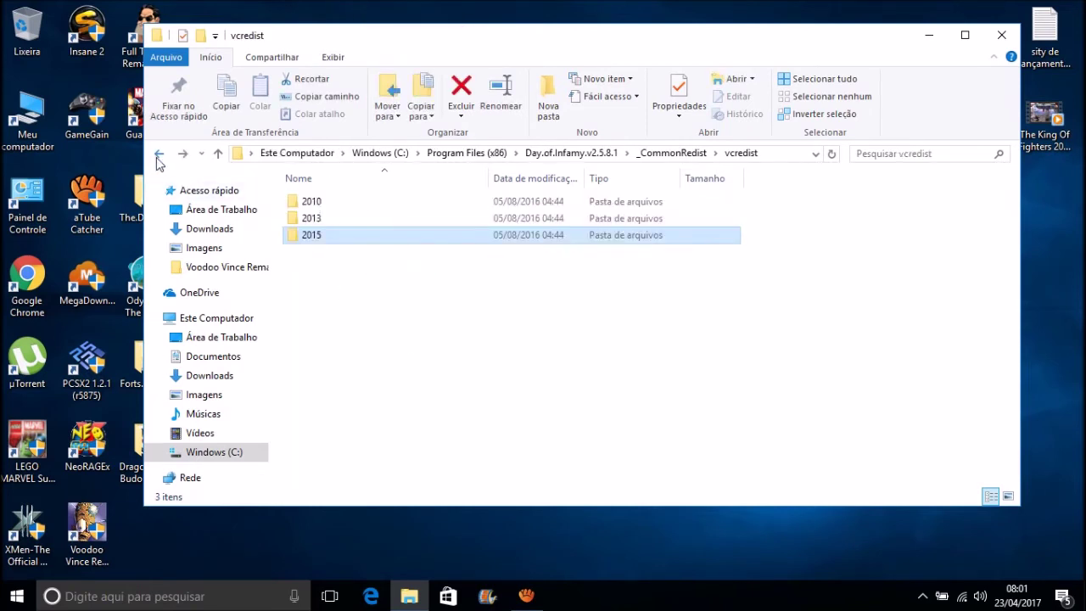
pyautogui.press('Return')
pyautogui.click(157, 156)
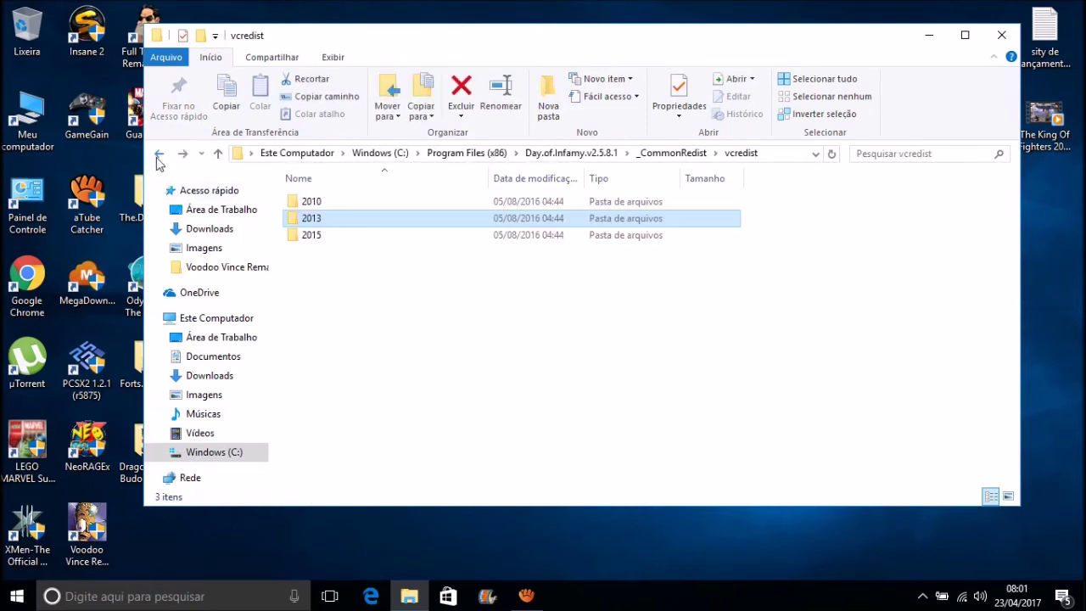
pyautogui.click(160, 156)
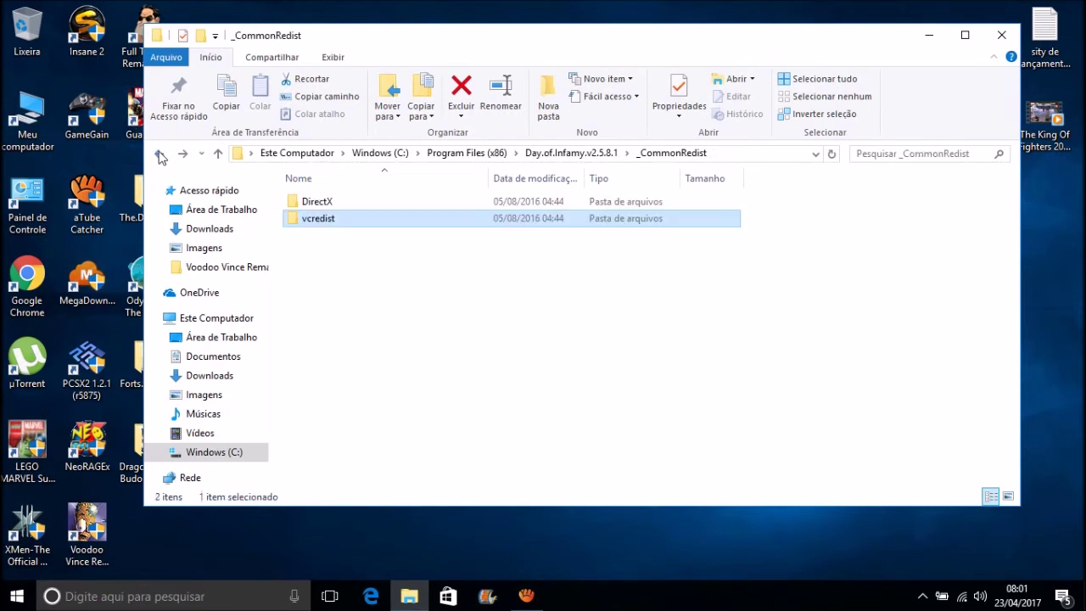
pyautogui.click(160, 157)
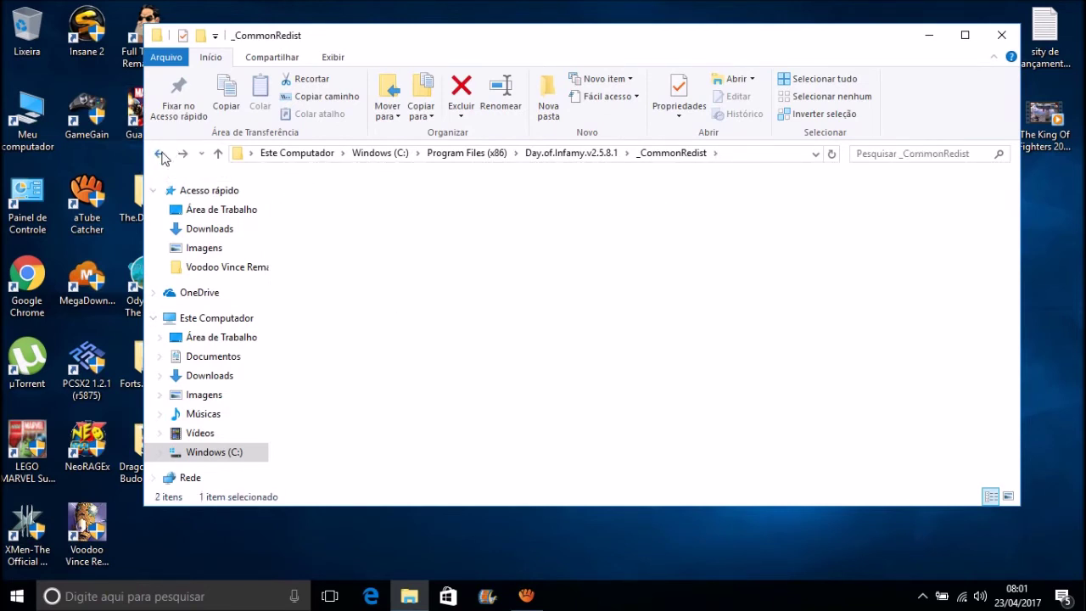
pyautogui.moveTo(1016, 263); pyautogui.dragTo(1008, 401)
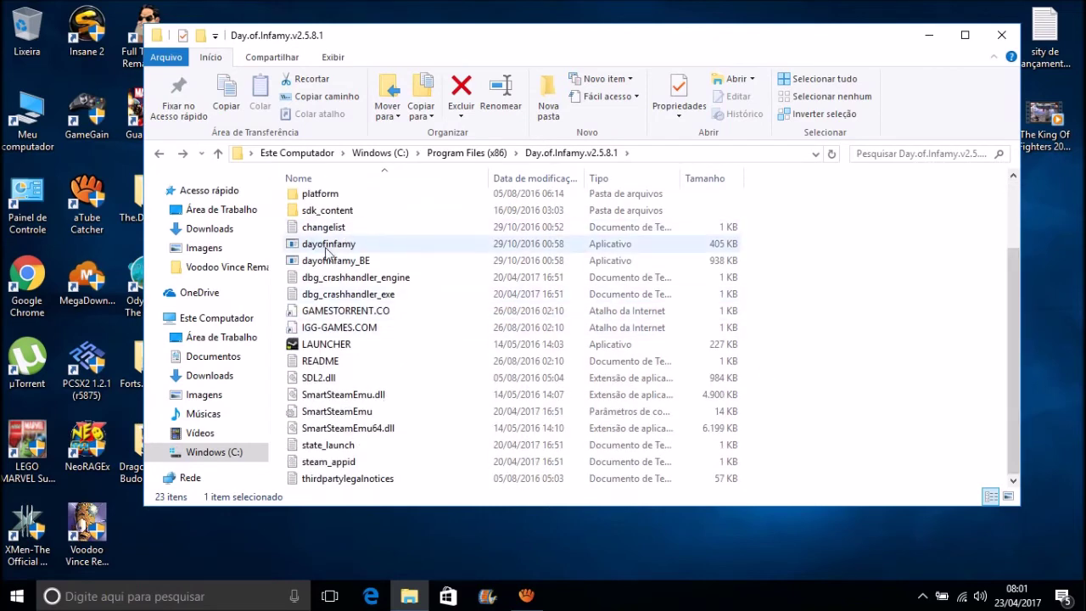
# Create a desktop shortcut for the LAUNCHER application, close the folder window and move the shortcut to an empty area of the desktop.
pyautogui.click(337, 362)
pyautogui.click(312, 348)
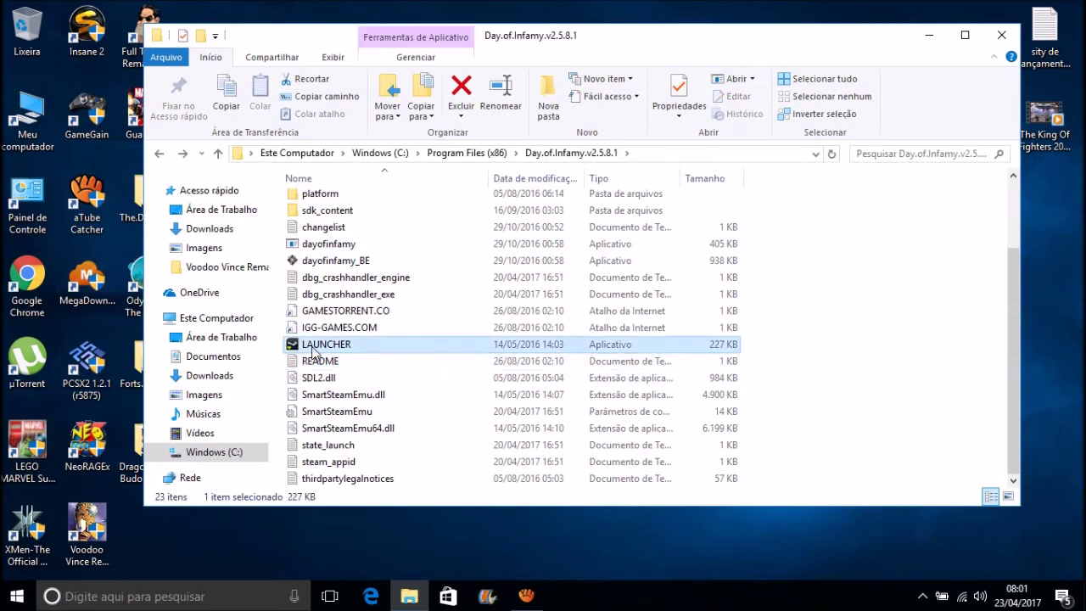
pyautogui.rightClick(312, 346)
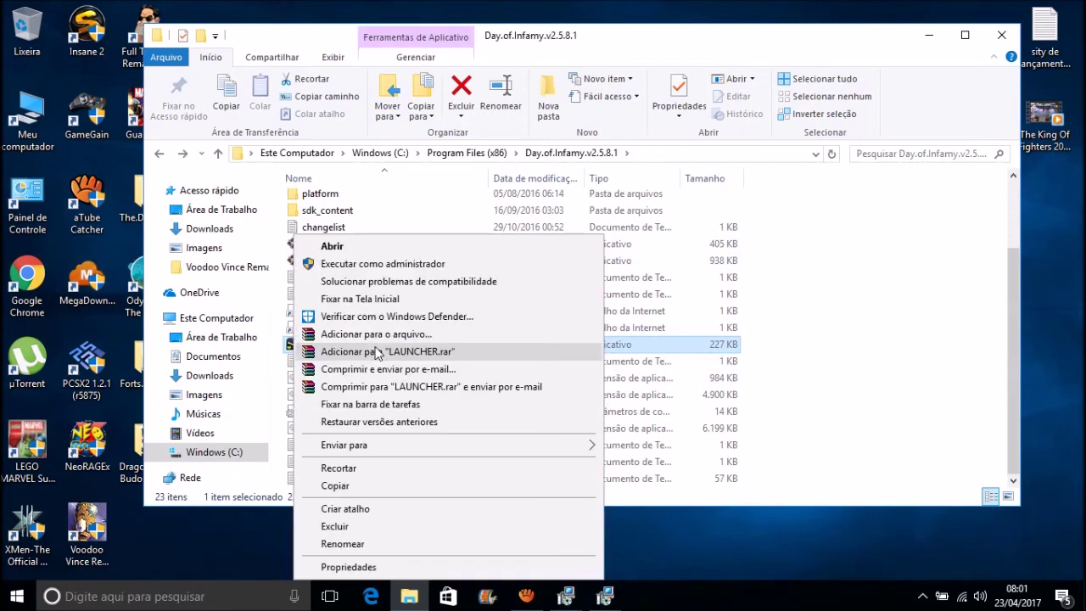
pyautogui.moveTo(543, 446)
pyautogui.click(632, 448)
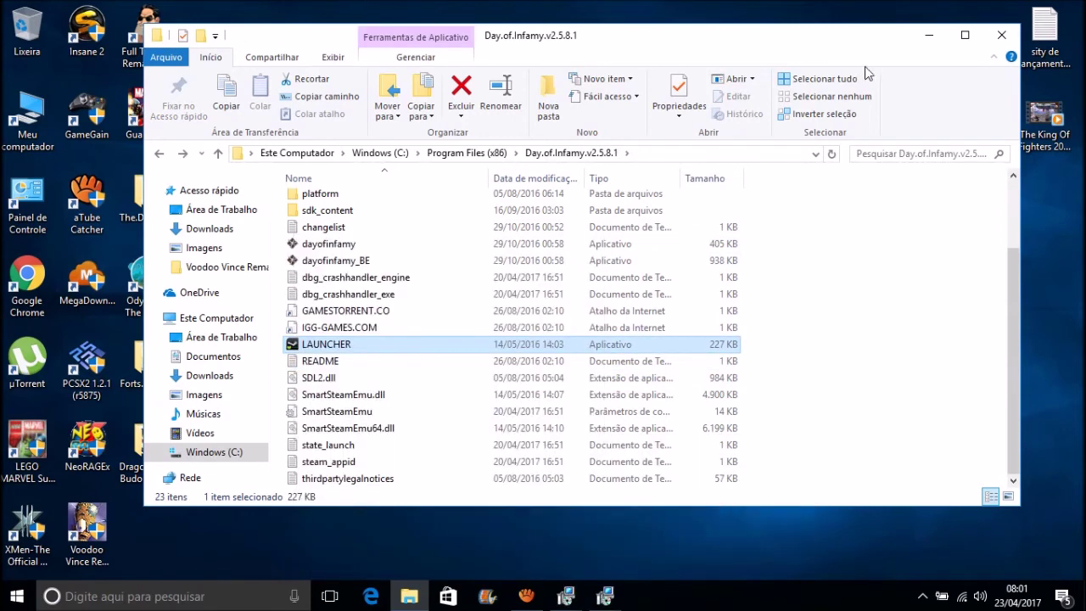
pyautogui.click(1000, 37)
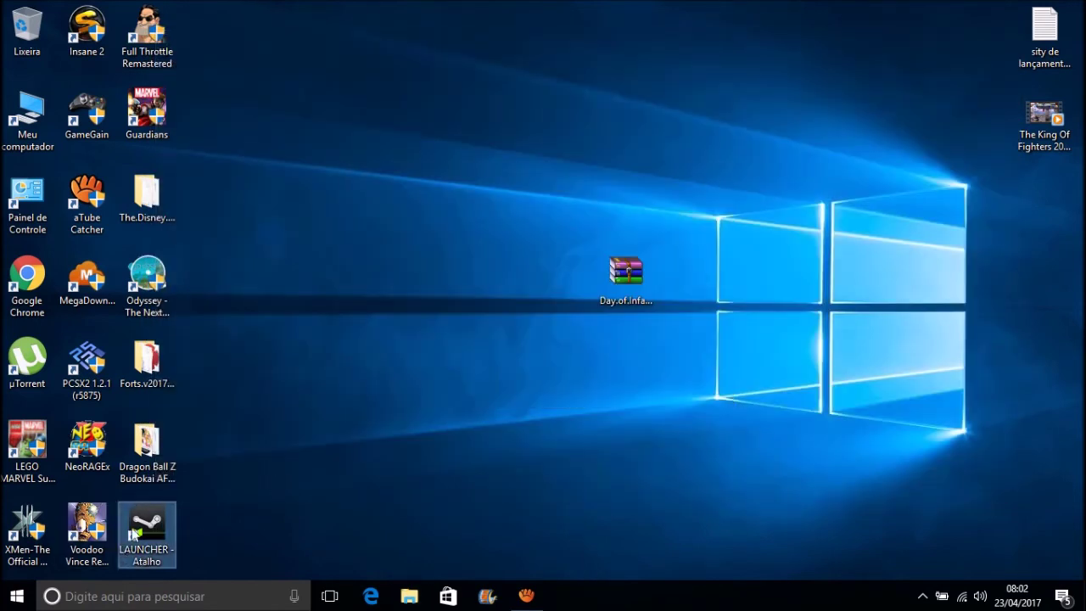
pyautogui.moveTo(139, 534); pyautogui.dragTo(437, 202)
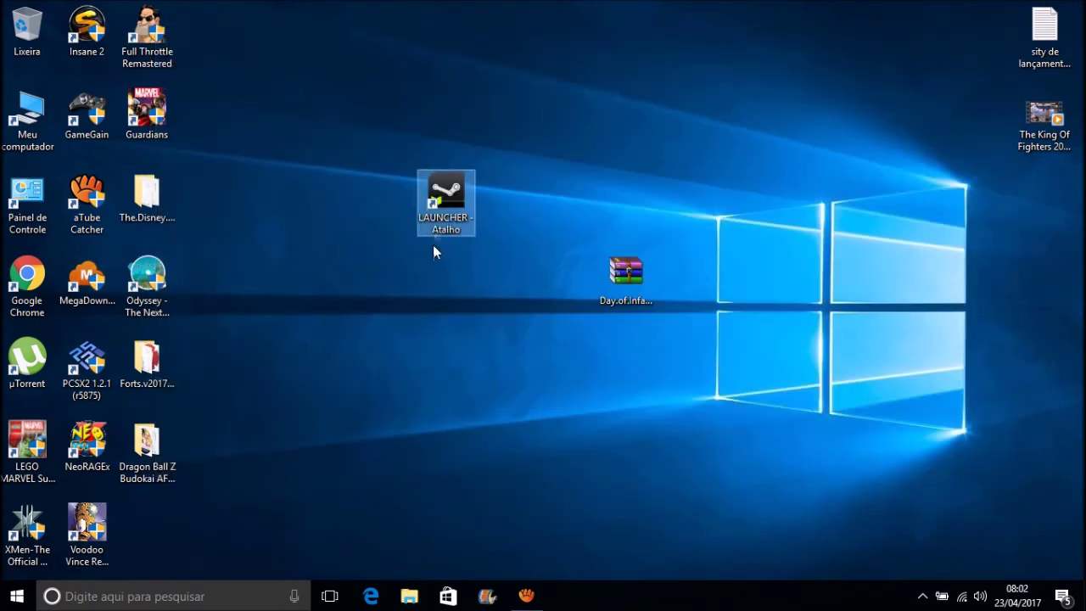
# Open the LAUNCHER shortcut's properties and copy the text "Day.of.Infamy" from its target path.
pyautogui.rightClick(448, 192)
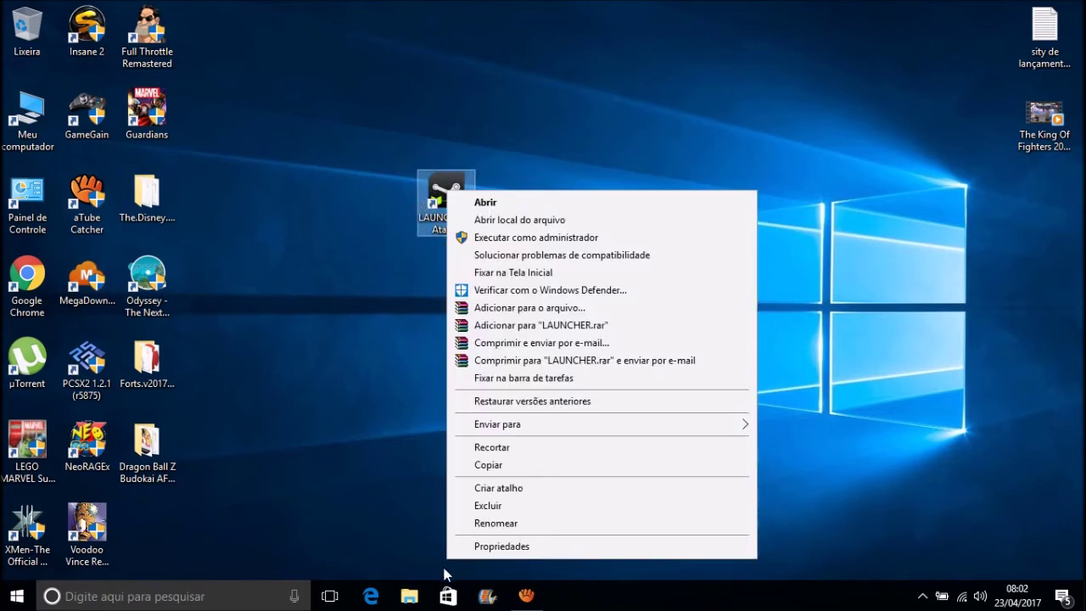
pyautogui.click(502, 547)
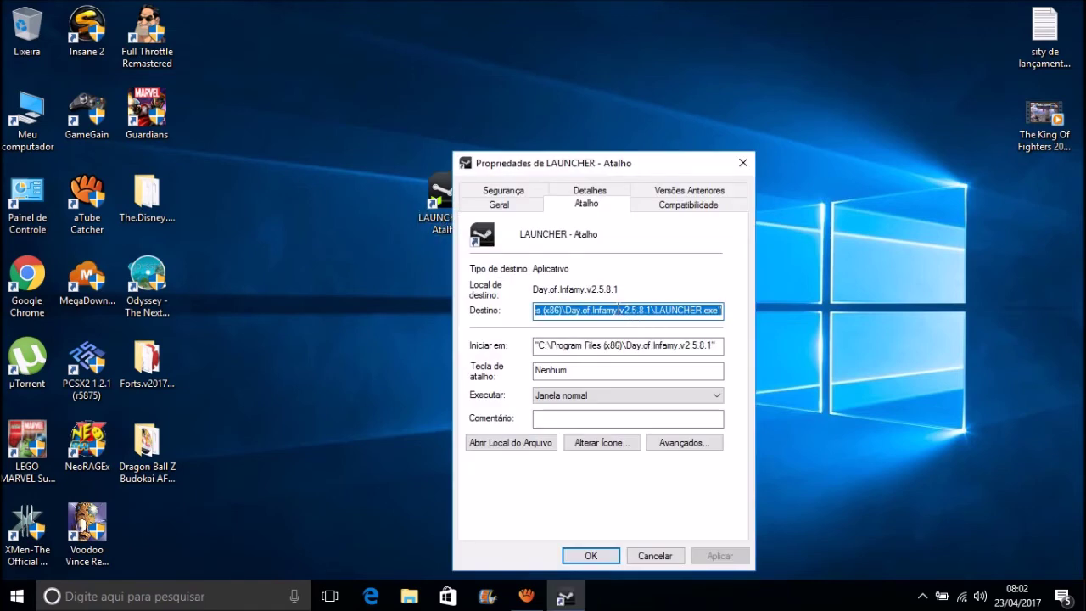
pyautogui.moveTo(619, 311); pyautogui.dragTo(567, 311)
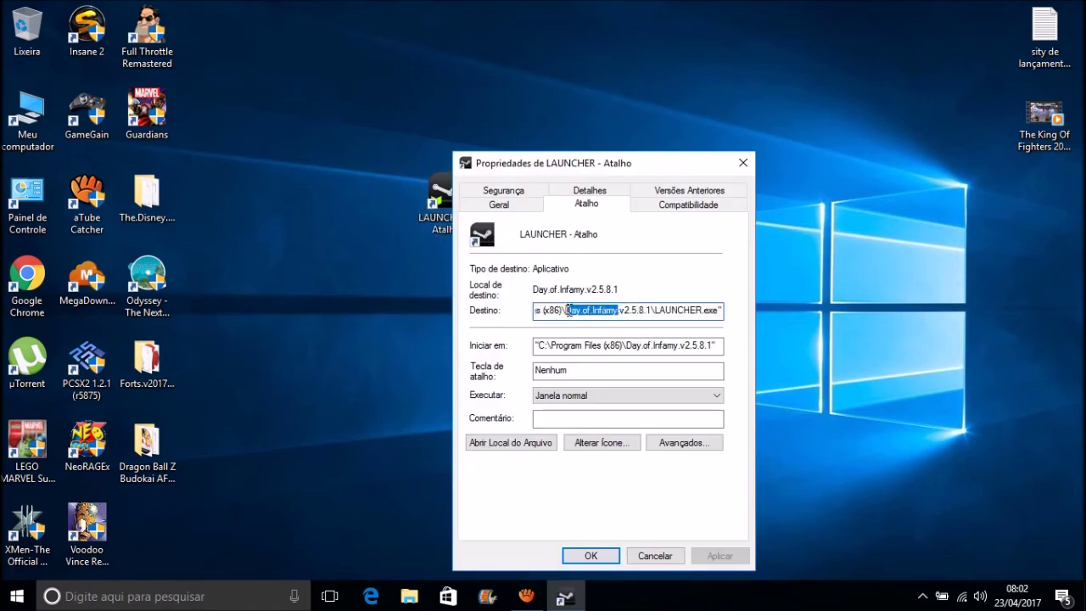
pyautogui.rightClick(622, 311)
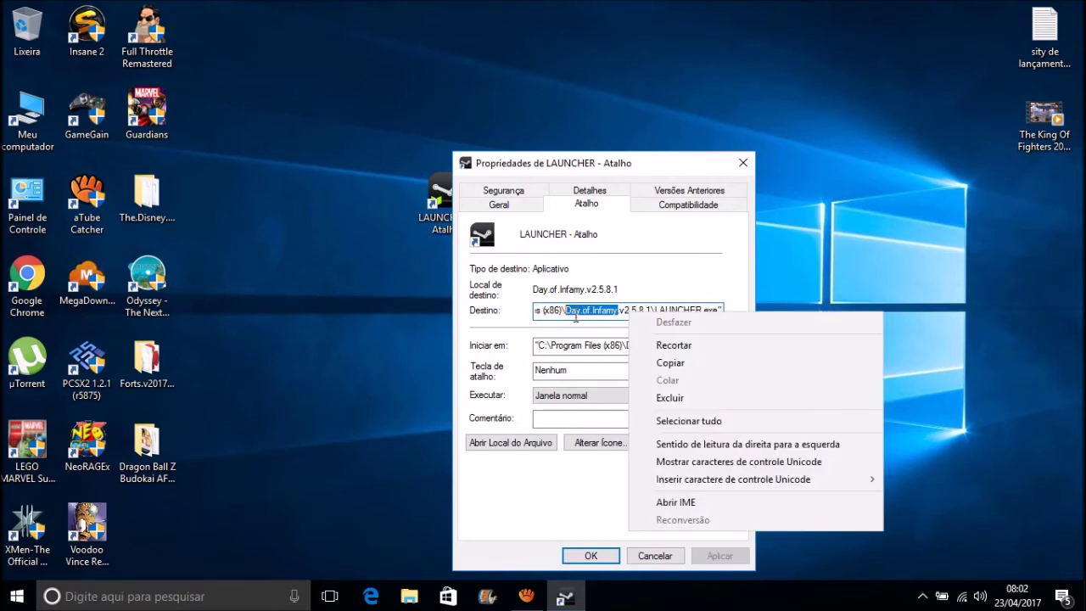
pyautogui.click(669, 367)
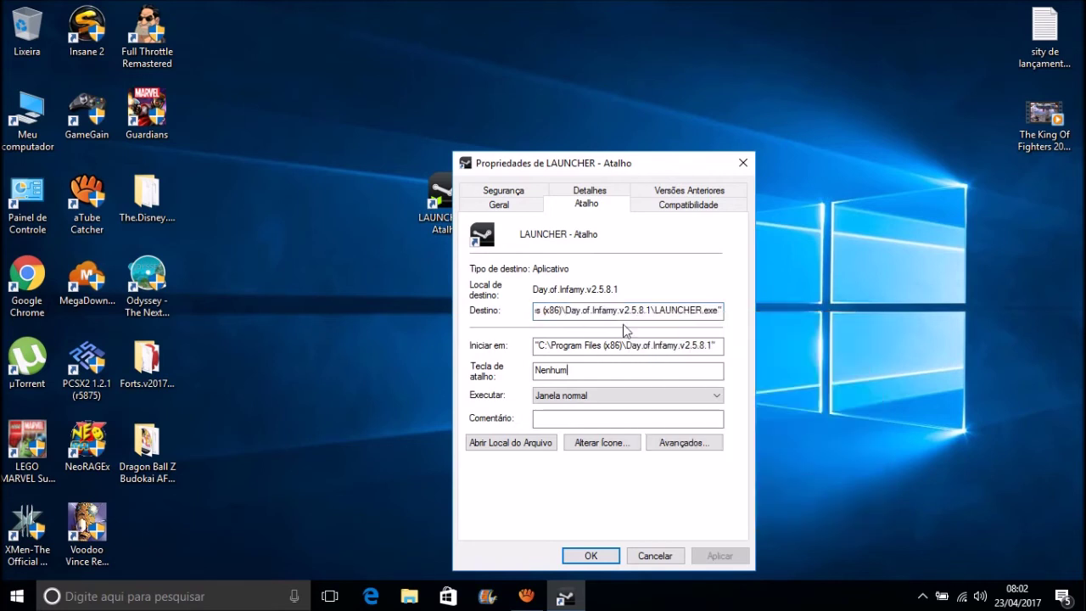
# Replace the shortcut's name with the copied text and edit it to read "Day of Infamy".
pyautogui.click(519, 206)
pyautogui.click(630, 236)
pyautogui.hotkey('ctrl', 'a')
pyautogui.hotkey('ctrl', 'v')
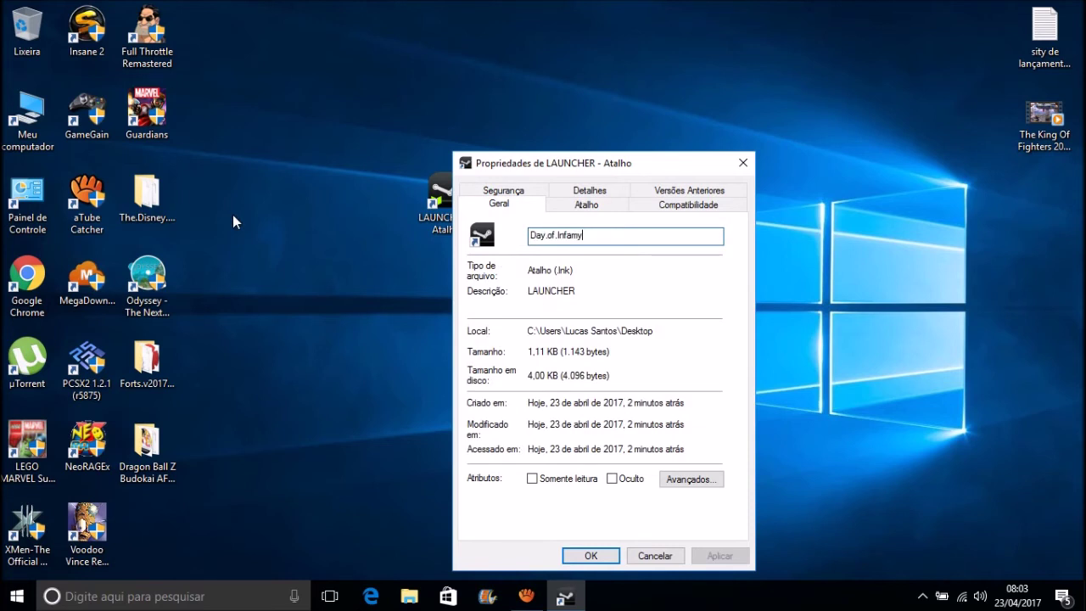
pyautogui.press('Left')
pyautogui.press('Left')
pyautogui.press('Left')
pyautogui.press('BackSpace')
pyautogui.write('I')
pyautogui.press('BackSpace')
pyautogui.press('BackSpace')
pyautogui.press('BackSpace')
# Set the shortcut to run the program as administrator and save its properties.
pyautogui.click(676, 206)
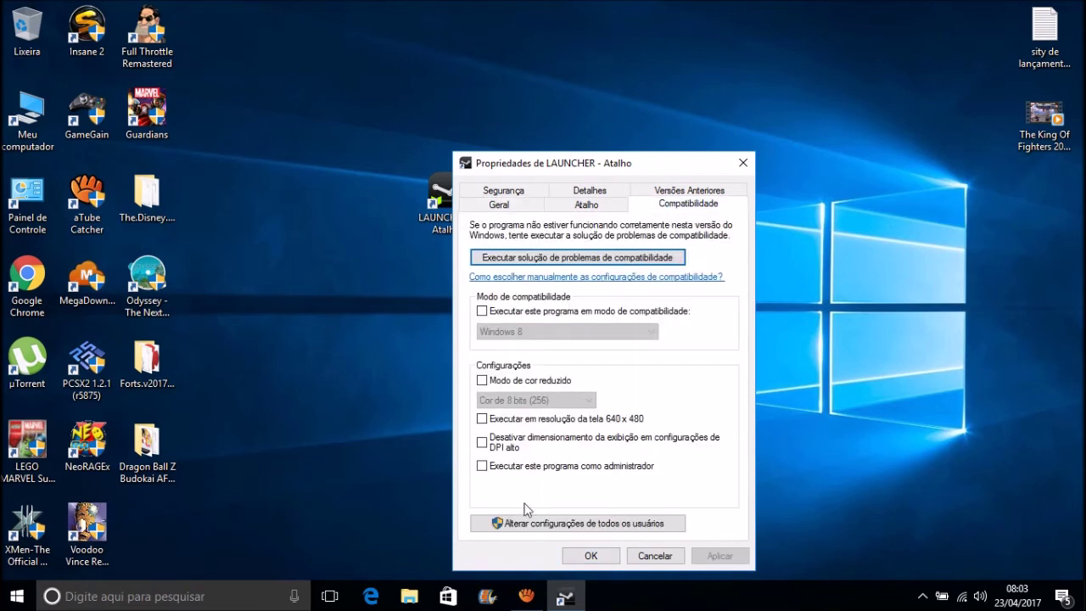
pyautogui.click(482, 468)
pyautogui.click(591, 556)
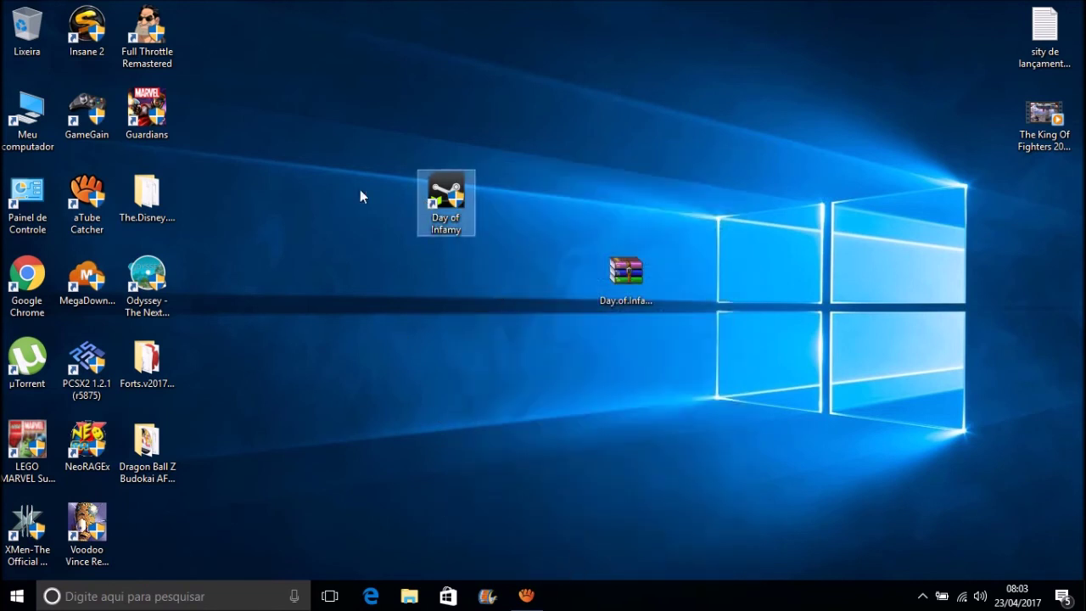
pyautogui.moveTo(332, 96); pyautogui.dragTo(402, 69)
pyautogui.click(401, 64)
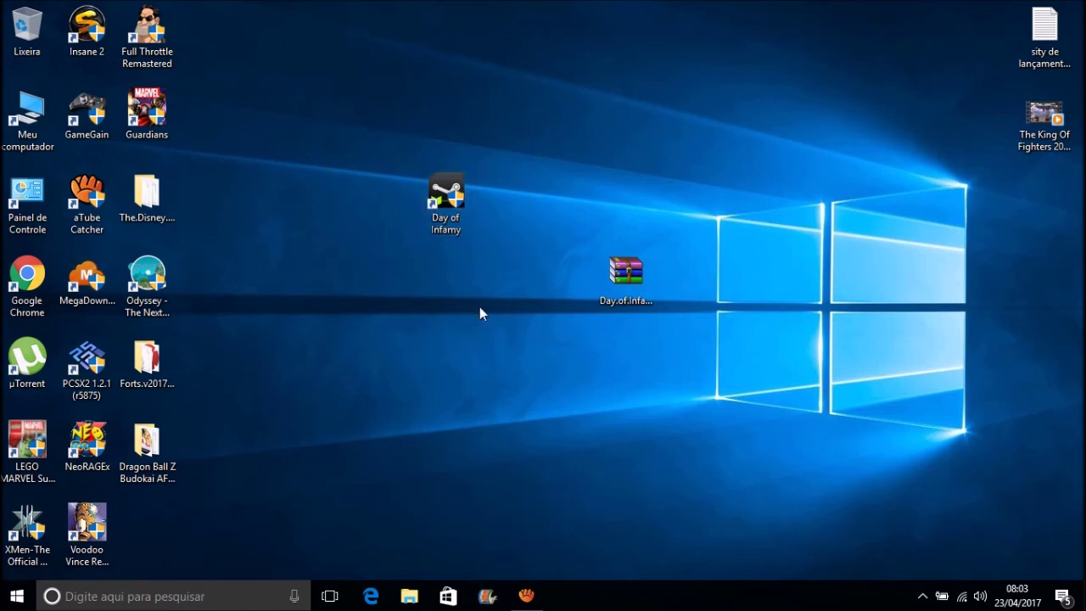
pyautogui.moveTo(480, 311); pyautogui.dragTo(391, 124)
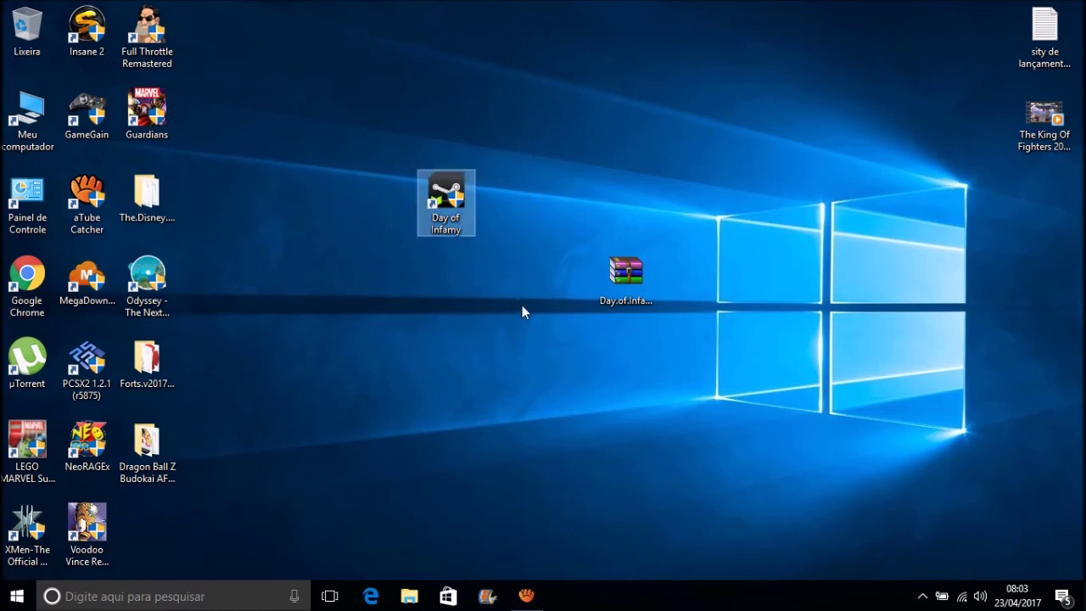
pyautogui.click(325, 62)
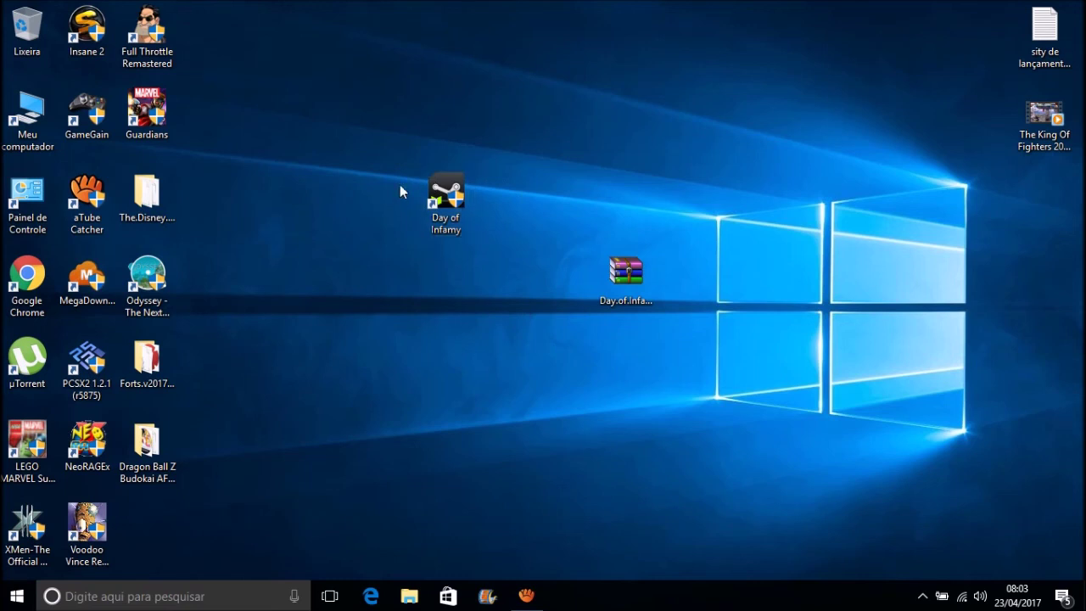
pyautogui.moveTo(402, 189); pyautogui.dragTo(343, 106)
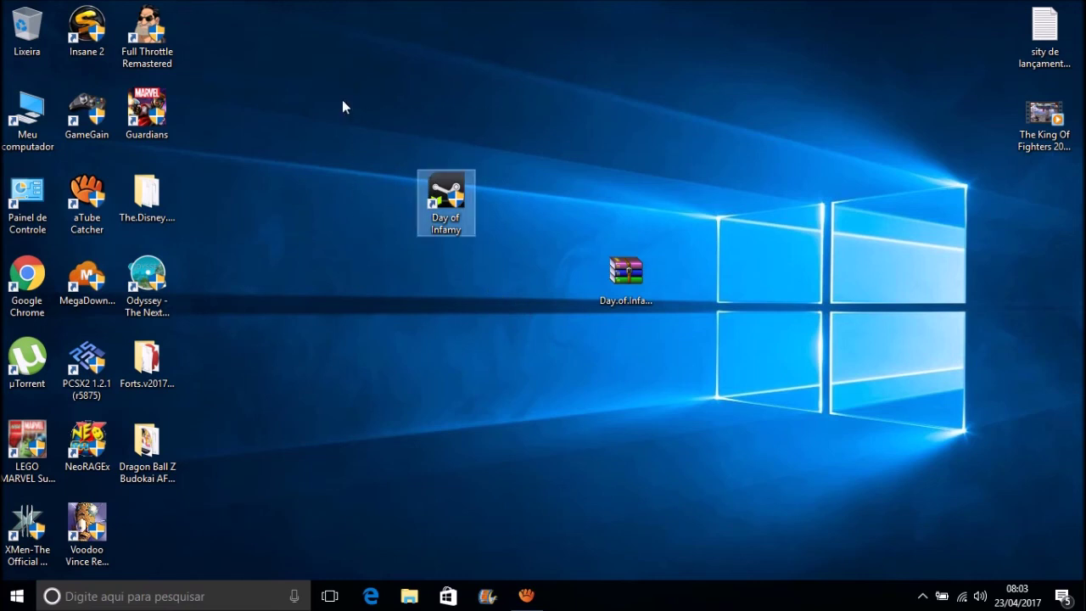
pyautogui.click(538, 385)
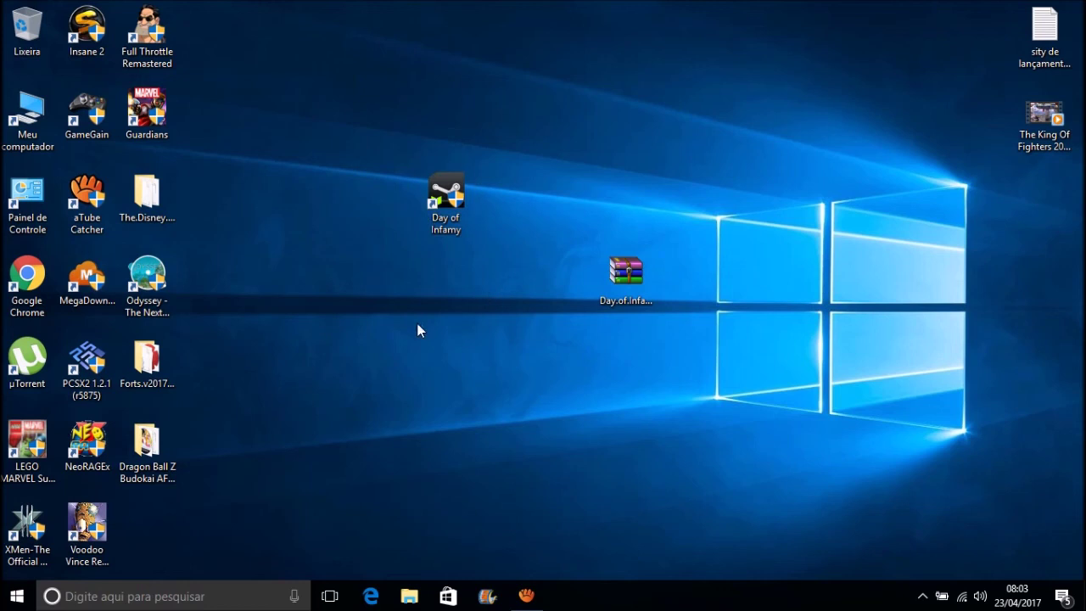